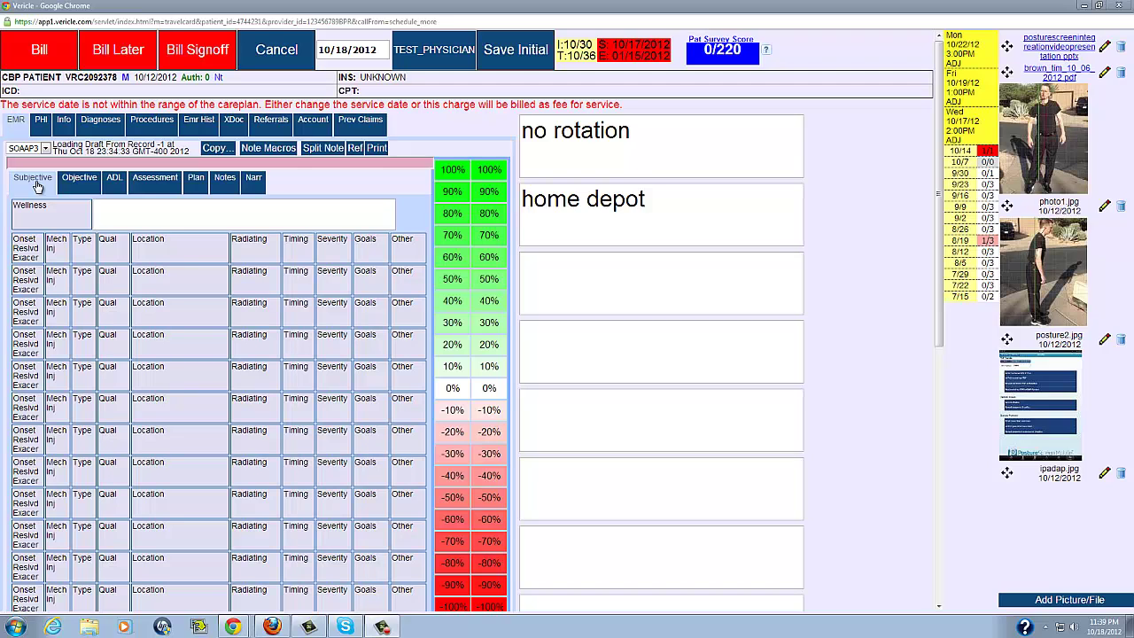
# Look through the note's Objective, ADL, Assessment and Plan sections, returning to the Subjective section
pyautogui.click(79, 181)
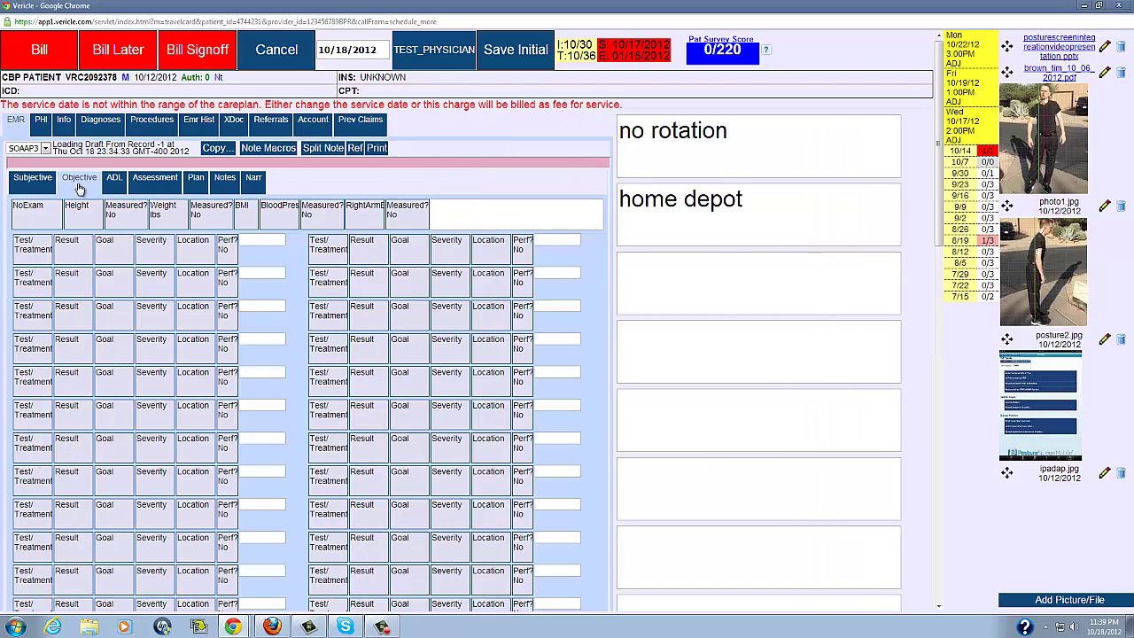
pyautogui.click(114, 181)
pyautogui.click(142, 183)
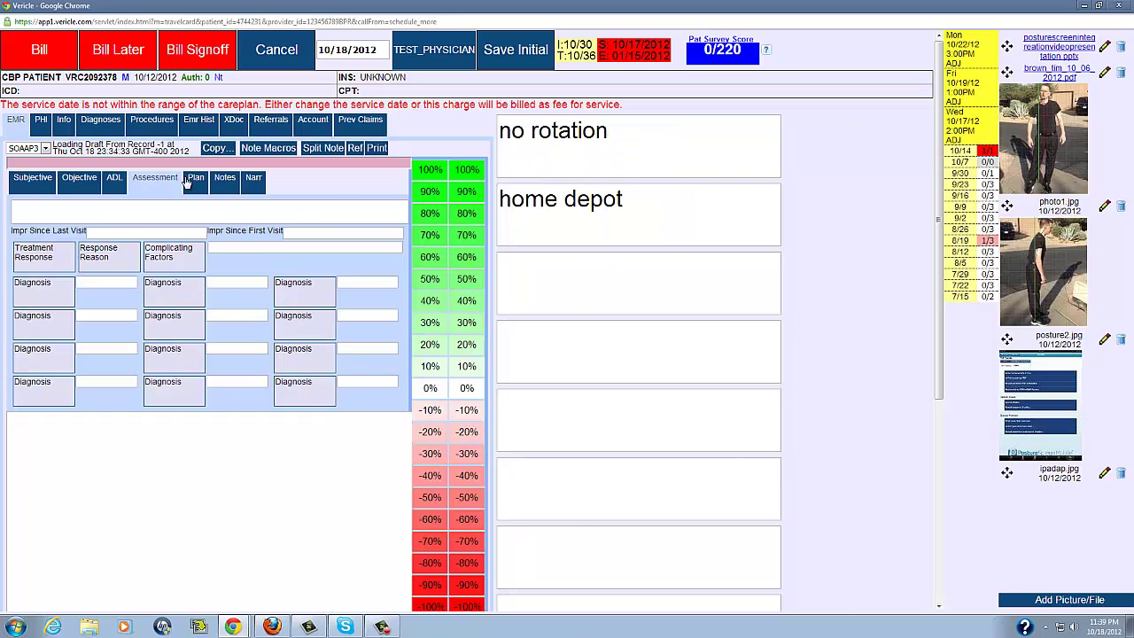
pyautogui.click(188, 180)
pyautogui.click(36, 183)
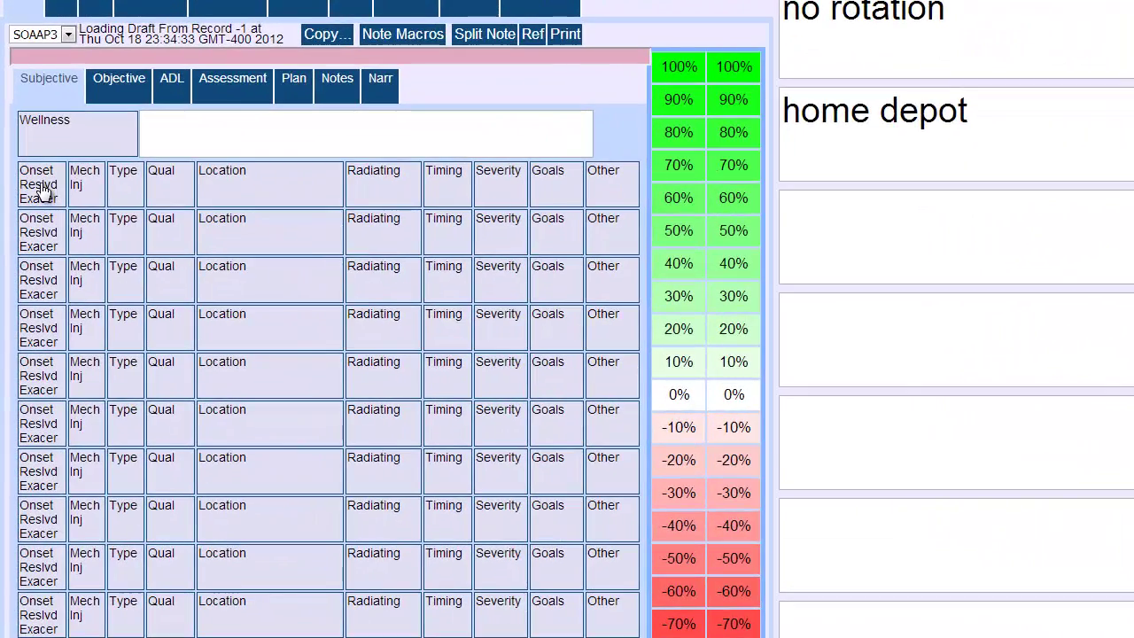
# Set the onset date of the first subjective complaint to October 18, 2012
pyautogui.click(42, 190)
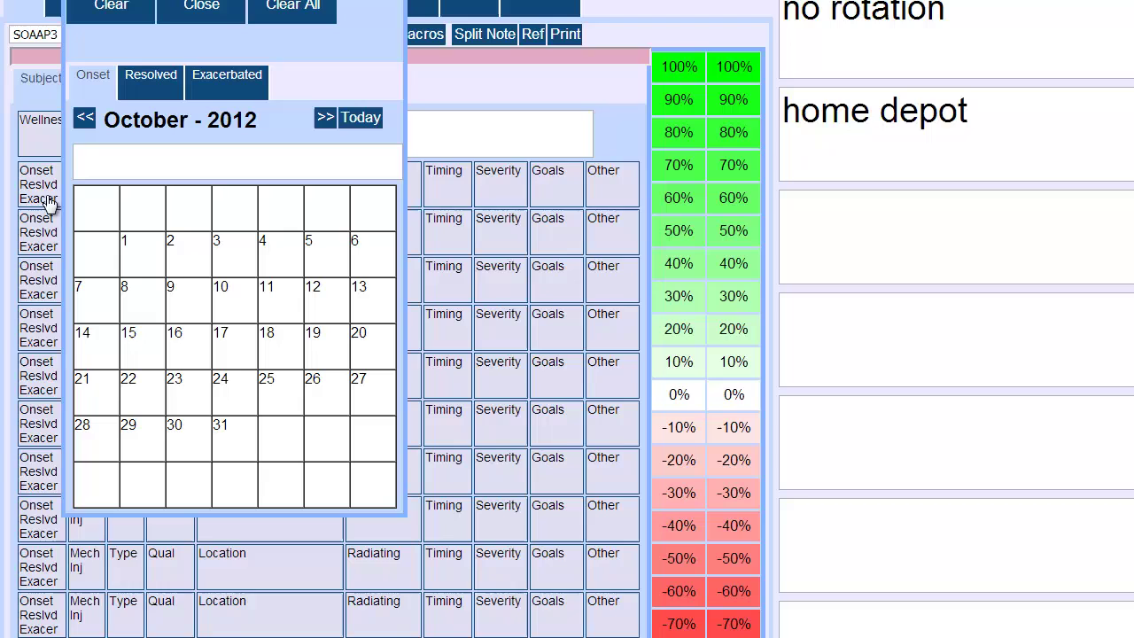
pyautogui.click(290, 350)
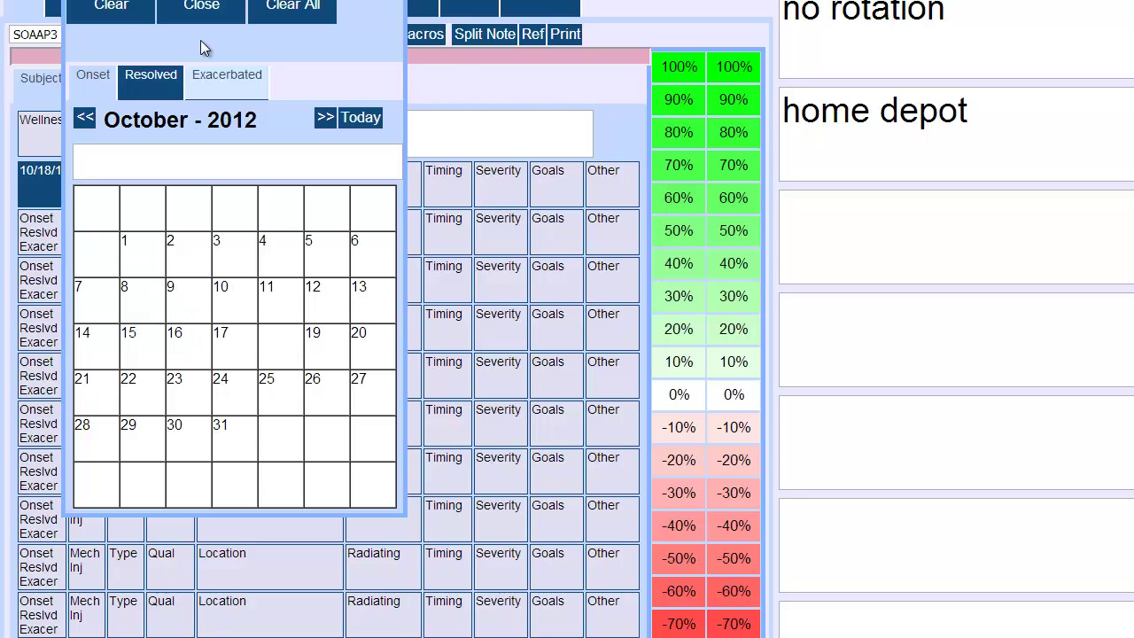
pyautogui.click(200, 11)
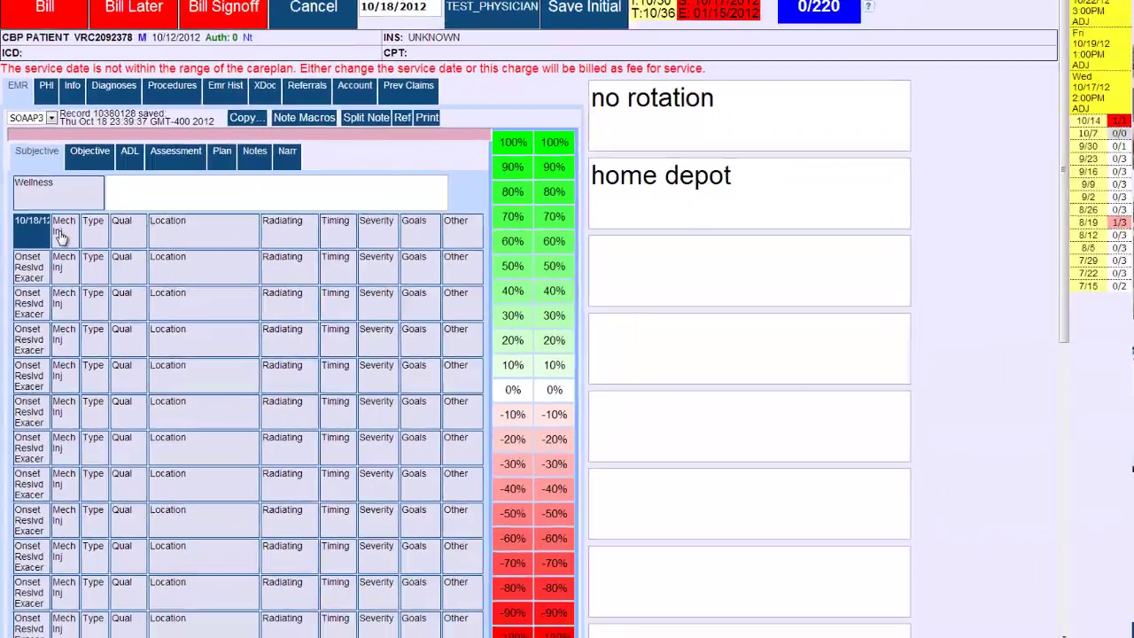
# Record insidious onset as the mechanism of injury for the first complaint
pyautogui.click(77, 190)
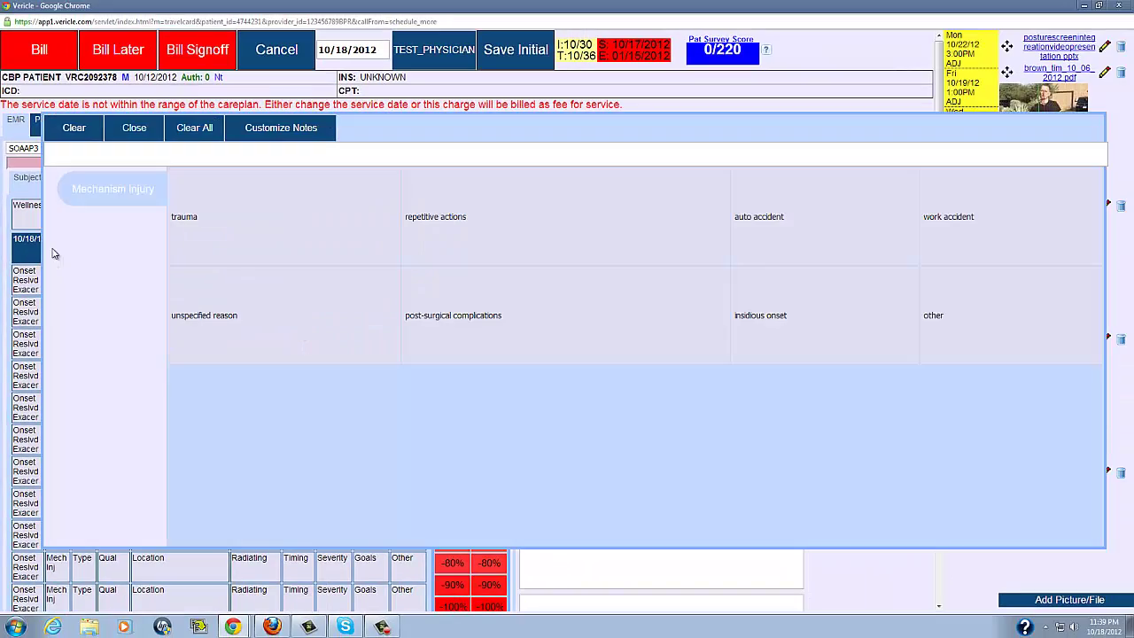
pyautogui.click(204, 318)
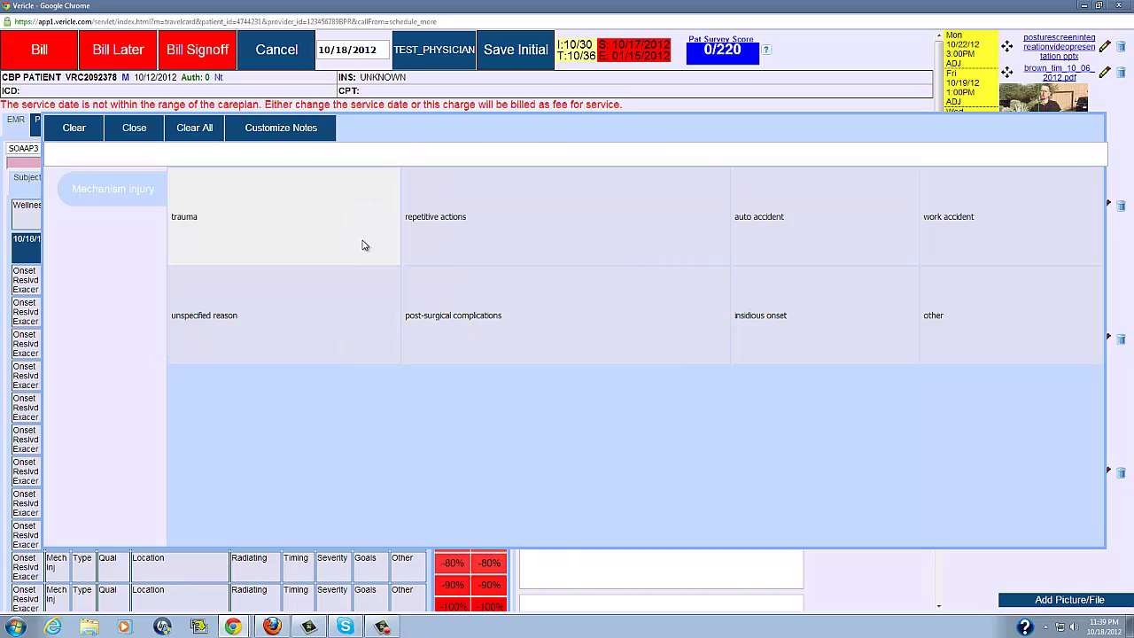
pyautogui.click(764, 325)
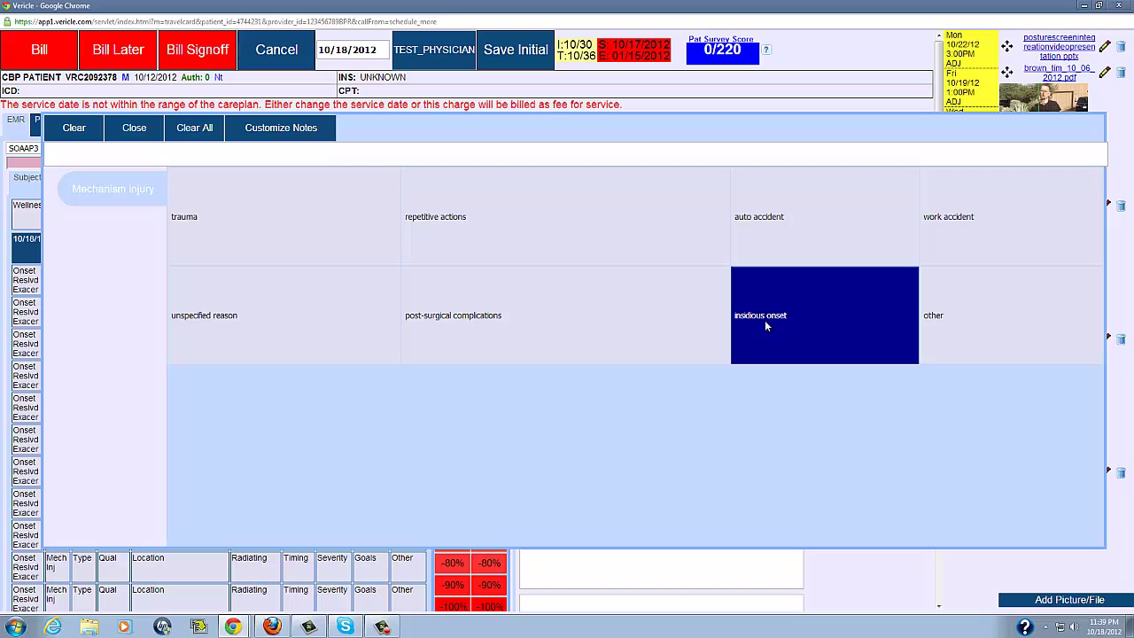
pyautogui.click(134, 133)
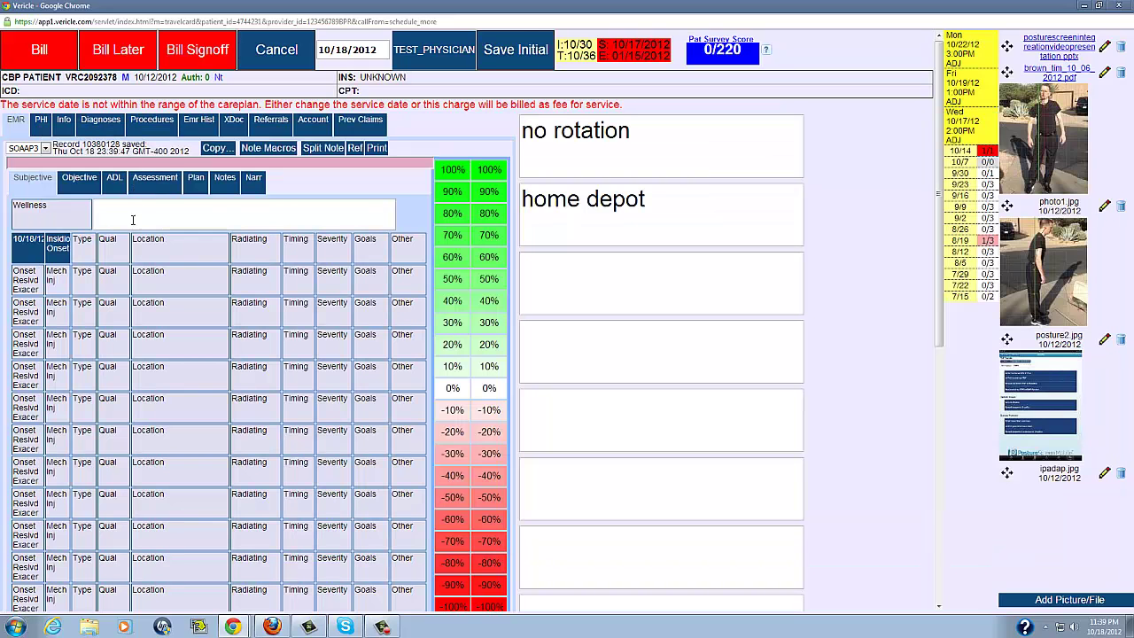
# Set the first complaint's type to pain and its quality to Sharp
pyautogui.click(82, 250)
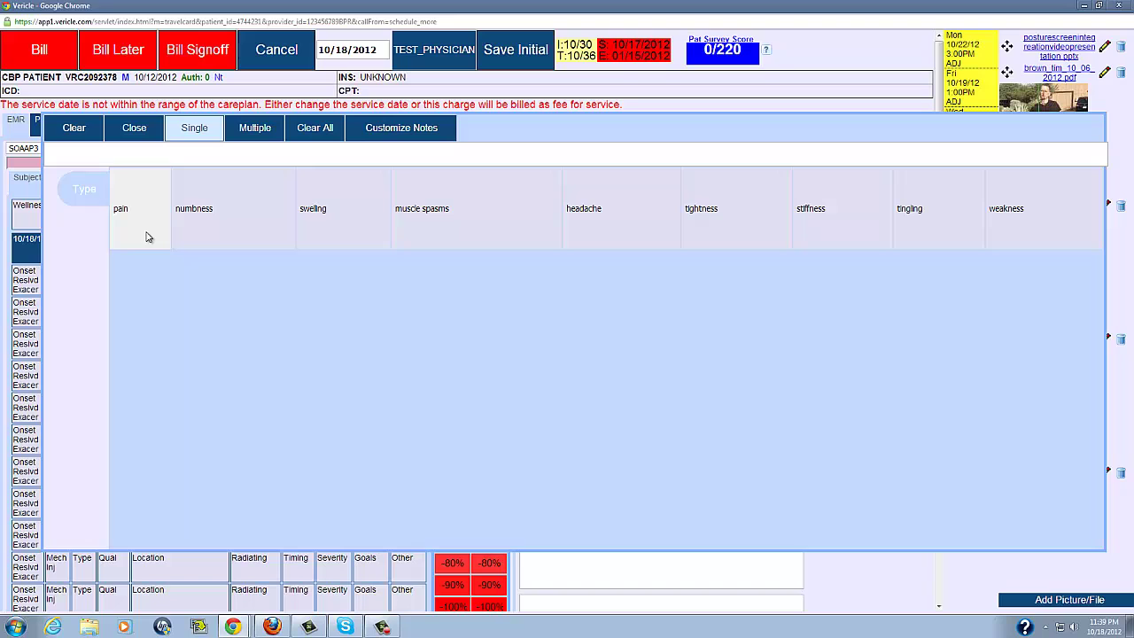
pyautogui.click(148, 237)
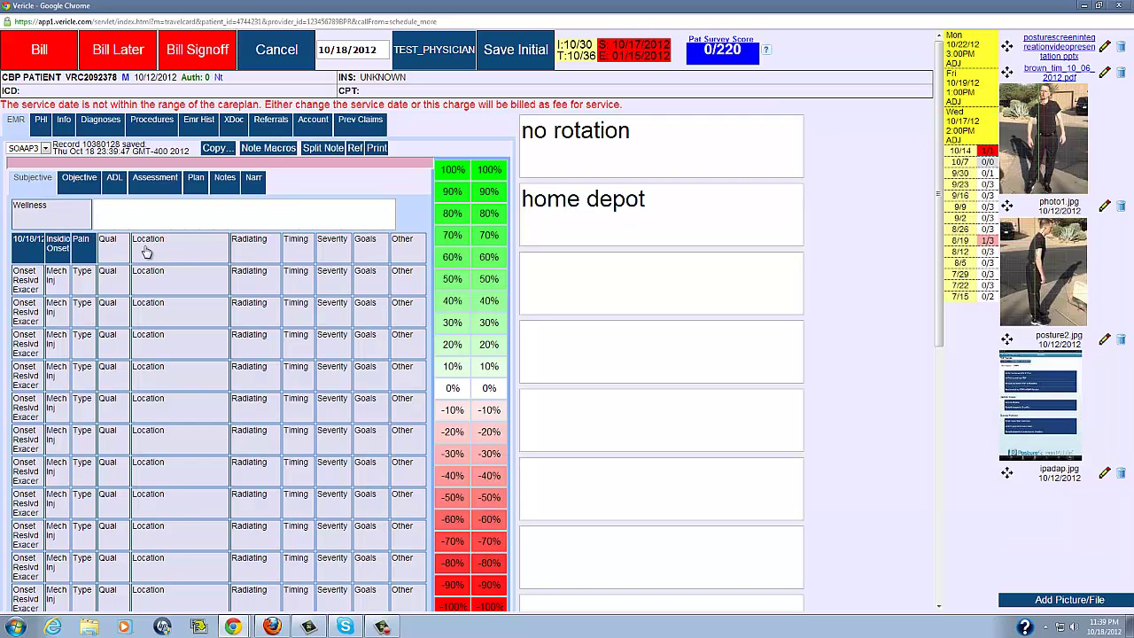
pyautogui.click(115, 253)
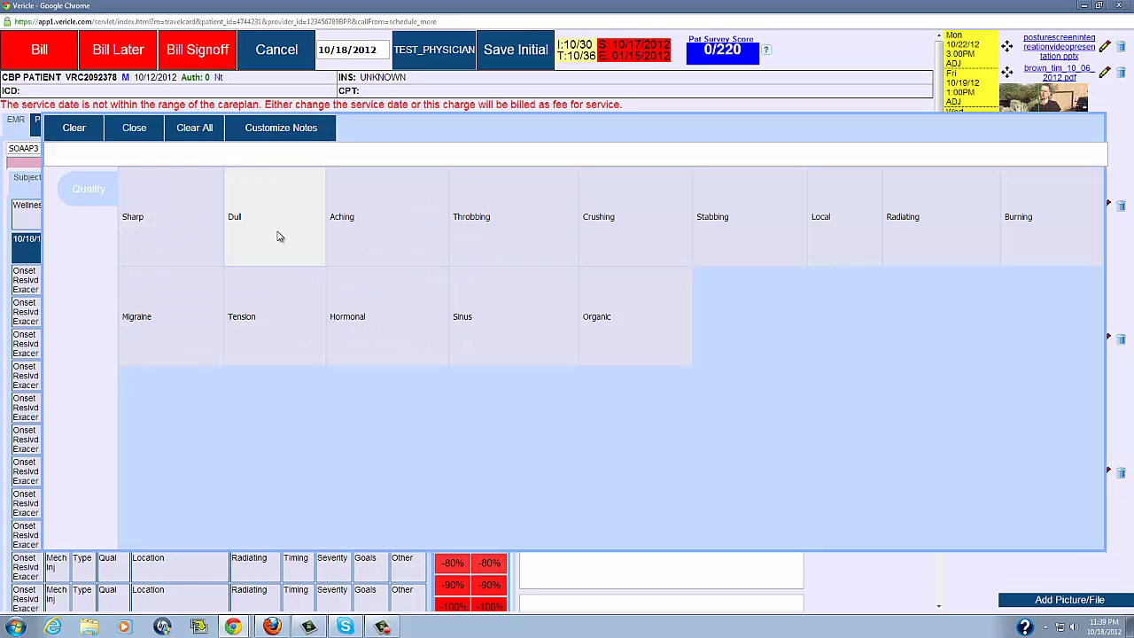
pyautogui.click(198, 234)
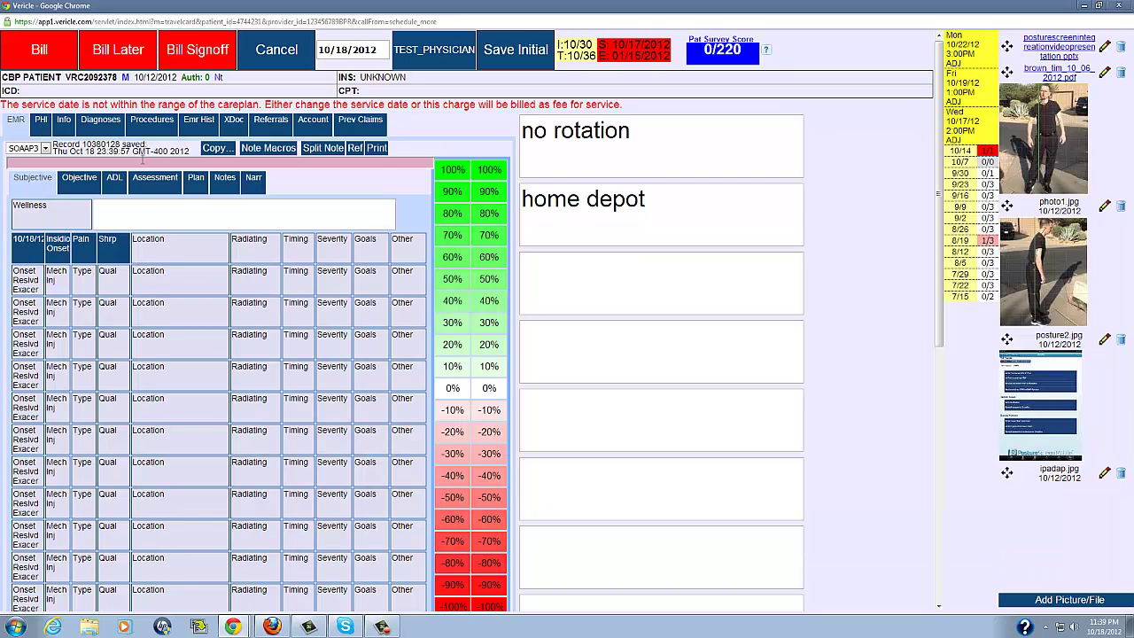
# Set the first complaint's location to Bilateral C5, Bilateral C6 and Bilateral C7 of the cervical spine
pyautogui.click(163, 255)
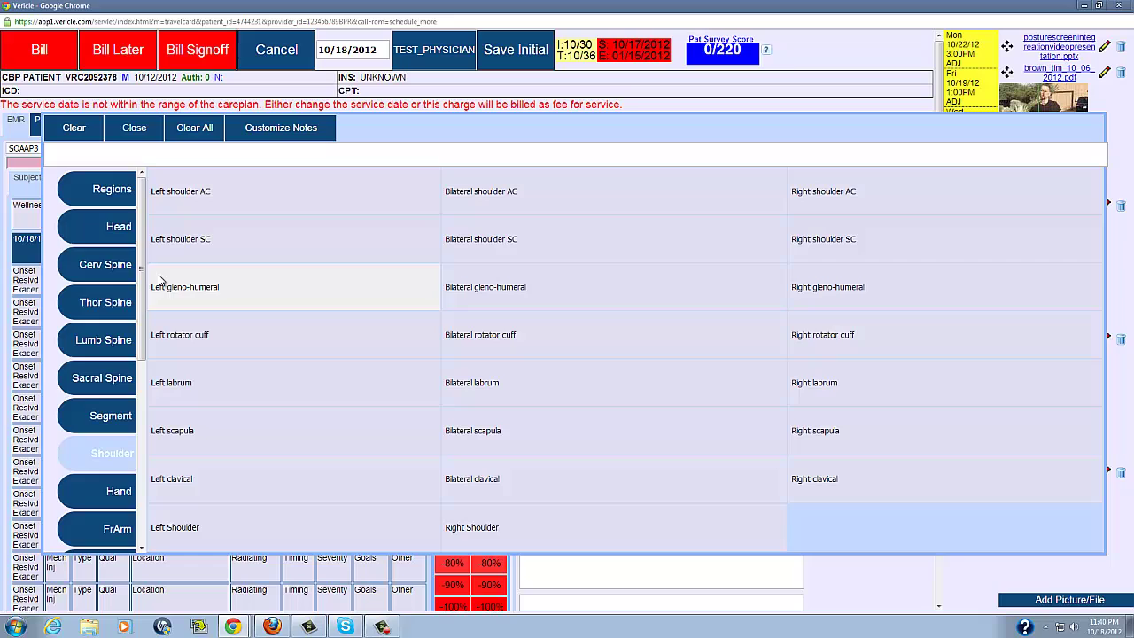
pyautogui.click(120, 265)
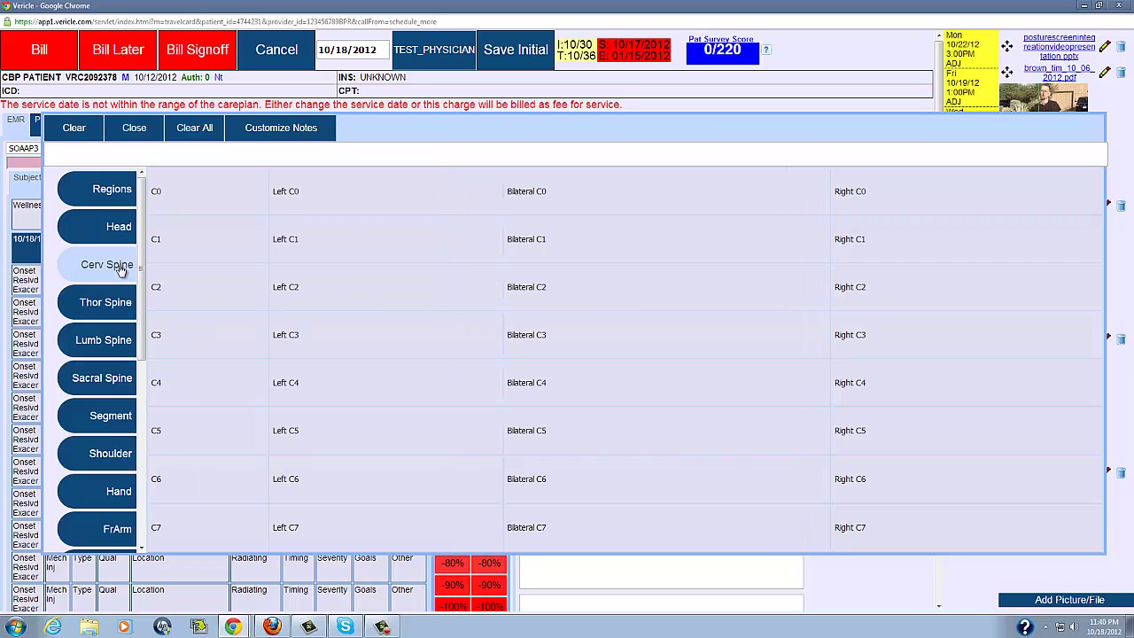
pyautogui.click(558, 437)
pyautogui.click(559, 486)
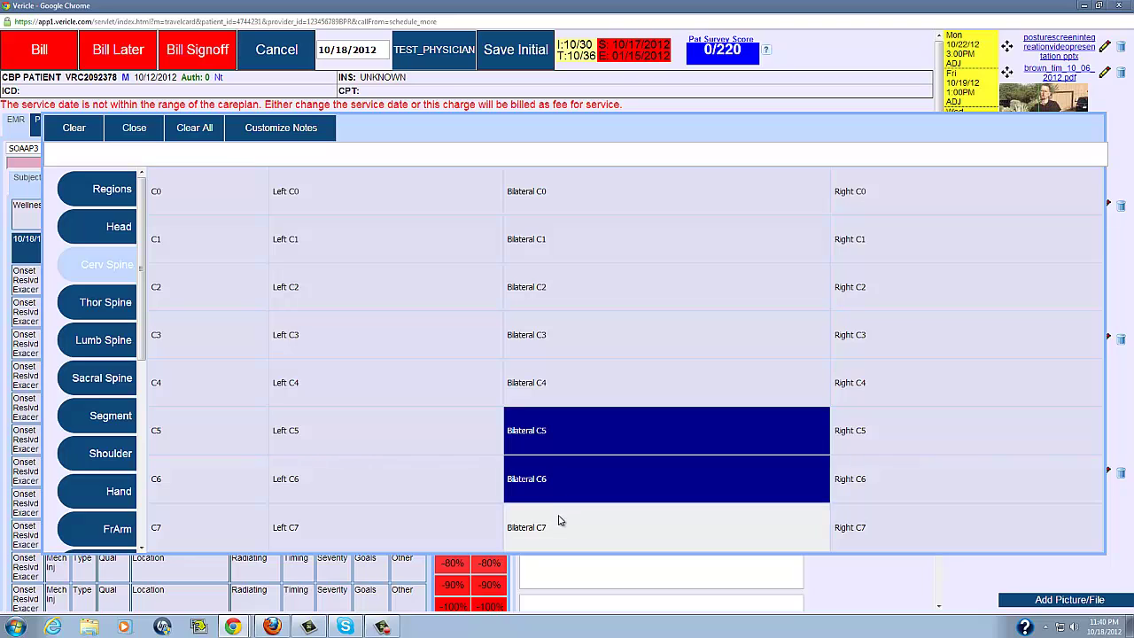
pyautogui.click(559, 521)
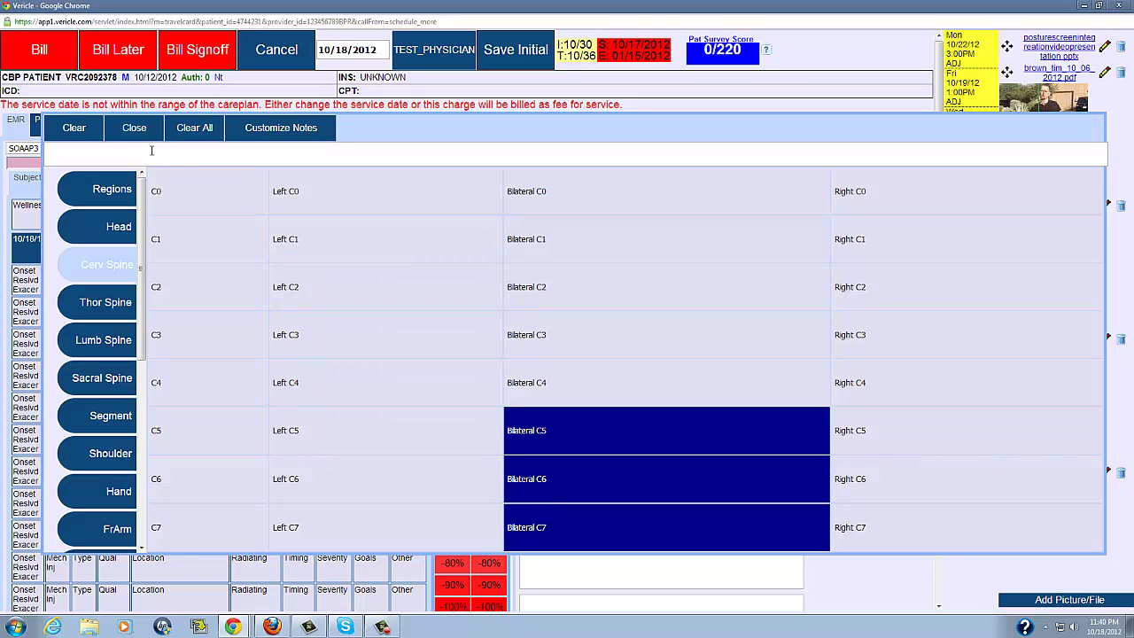
pyautogui.click(134, 128)
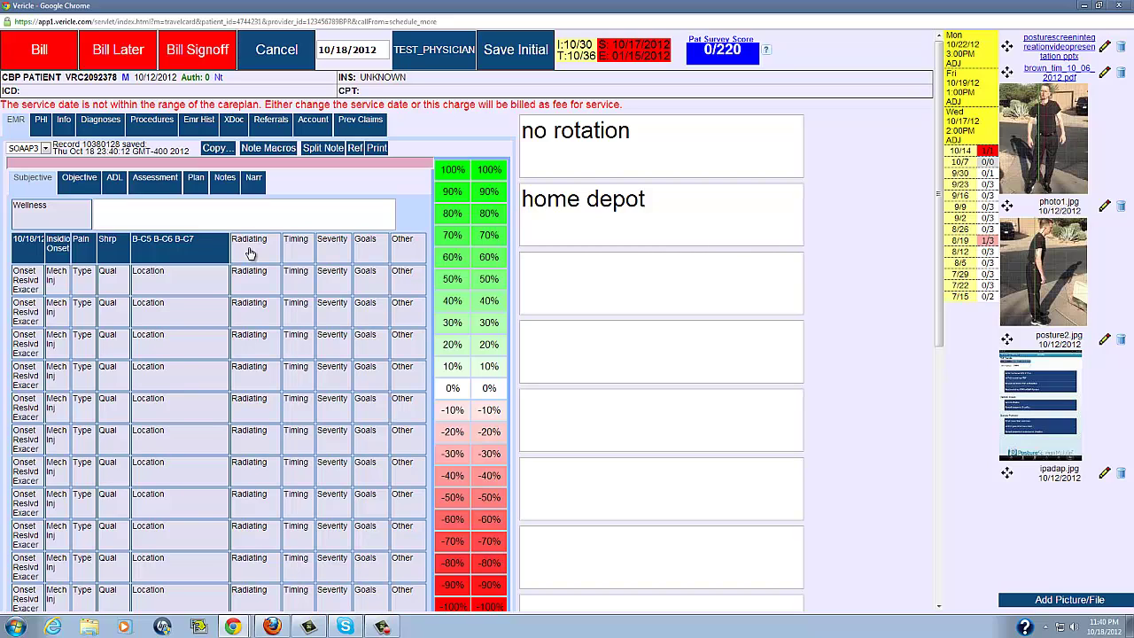
# Mark Right Shoulder and Right Arm as radiating areas of the first complaint
pyautogui.click(251, 254)
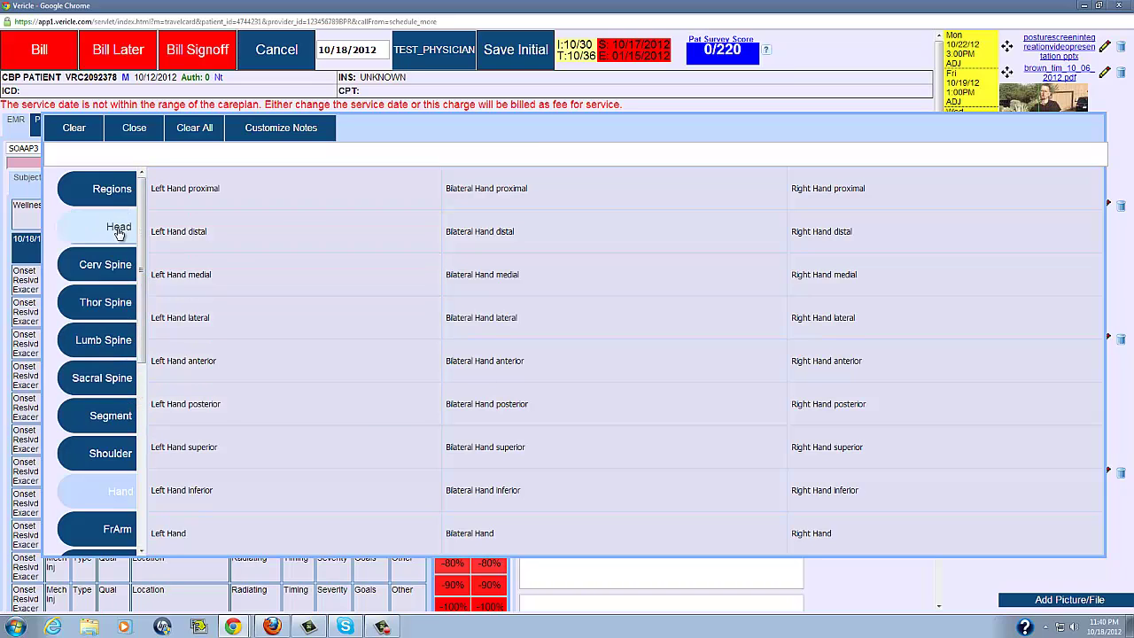
pyautogui.scroll(-3, 124, 328)
pyautogui.scroll(-2, 124, 327)
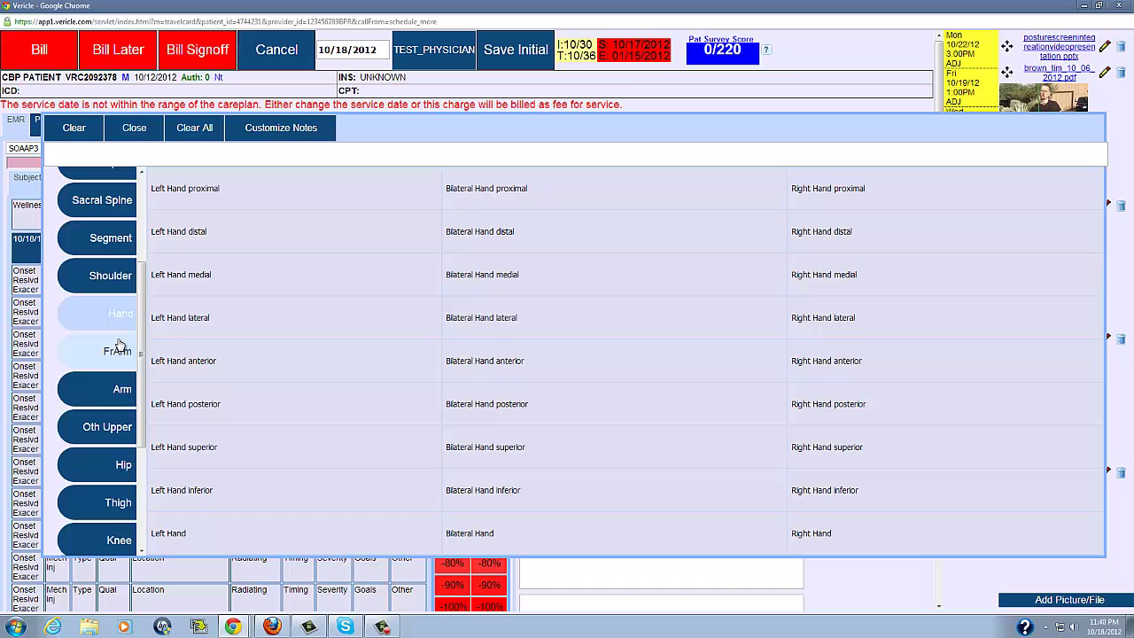
pyautogui.click(116, 285)
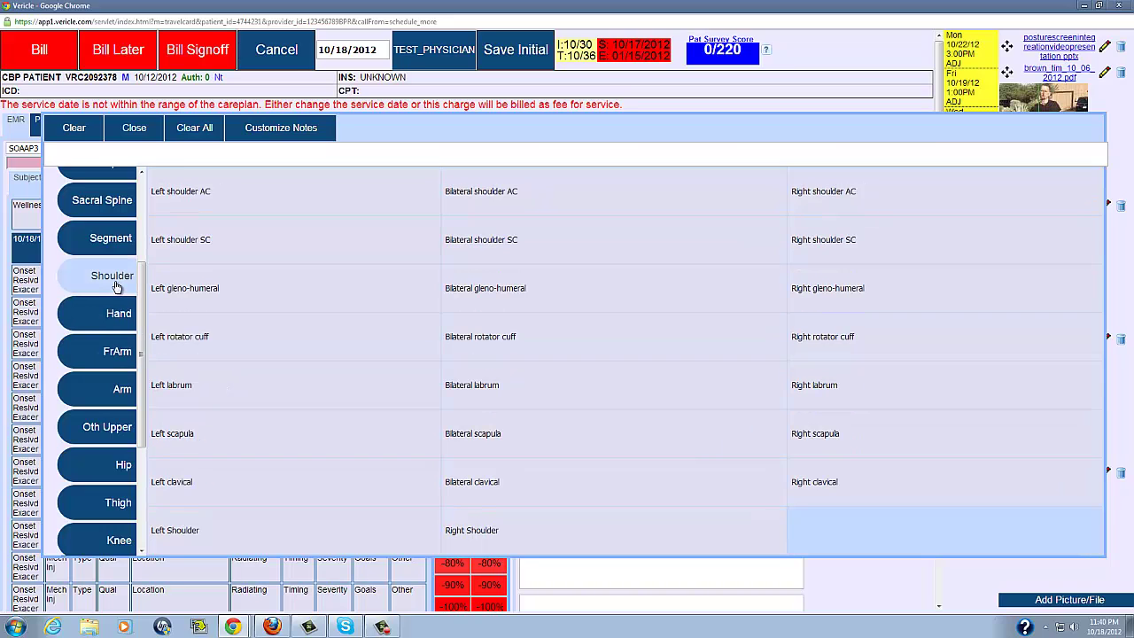
pyautogui.click(488, 538)
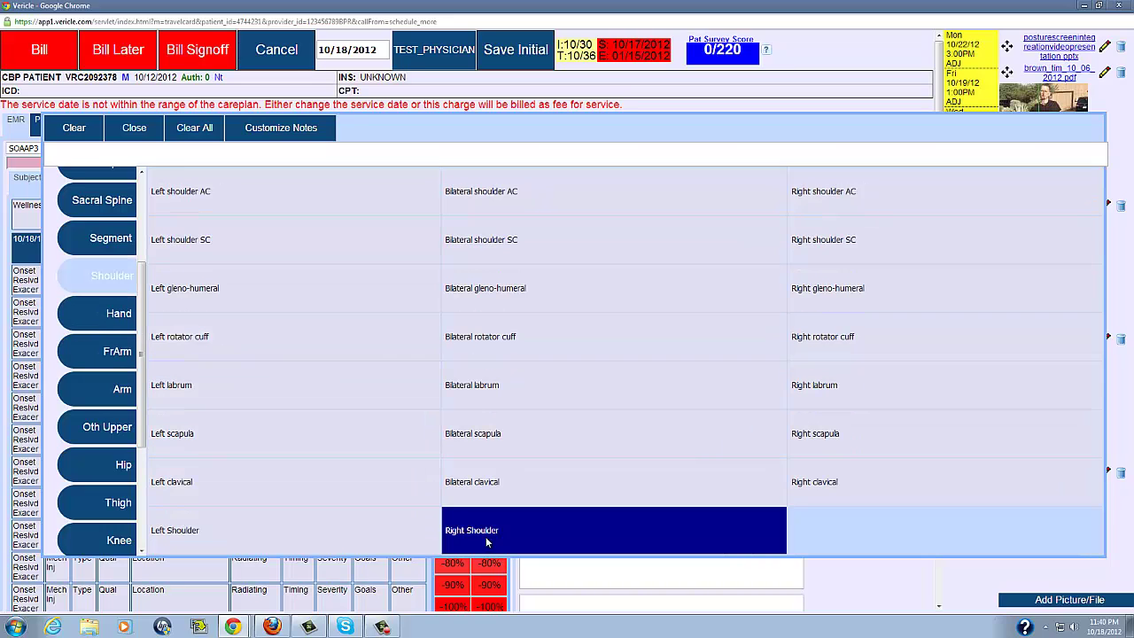
pyautogui.click(112, 386)
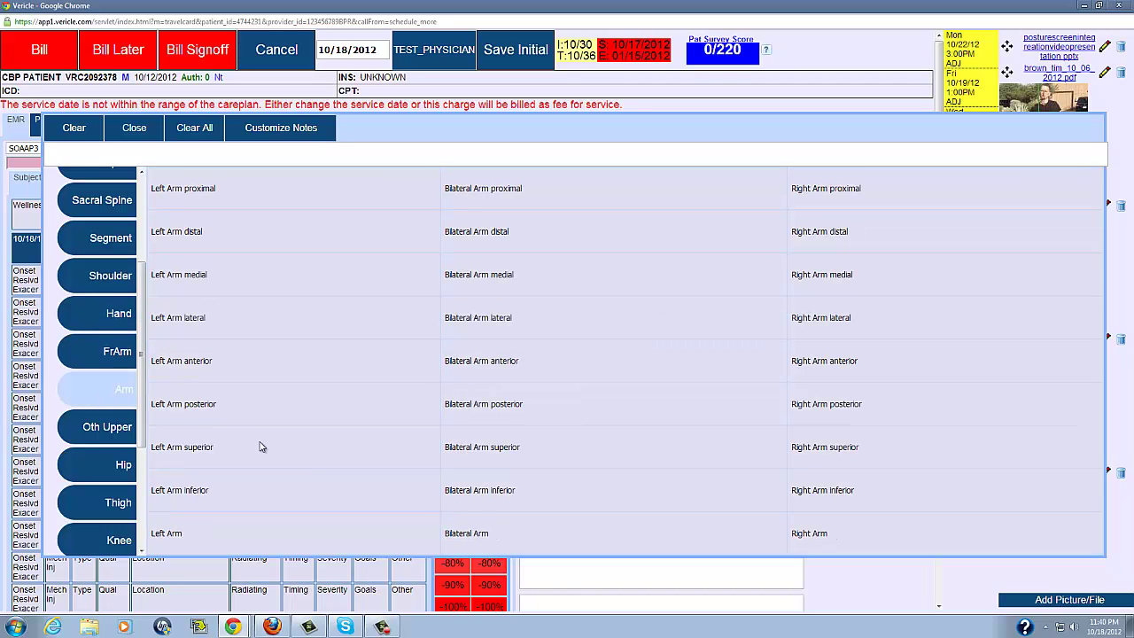
pyautogui.click(830, 536)
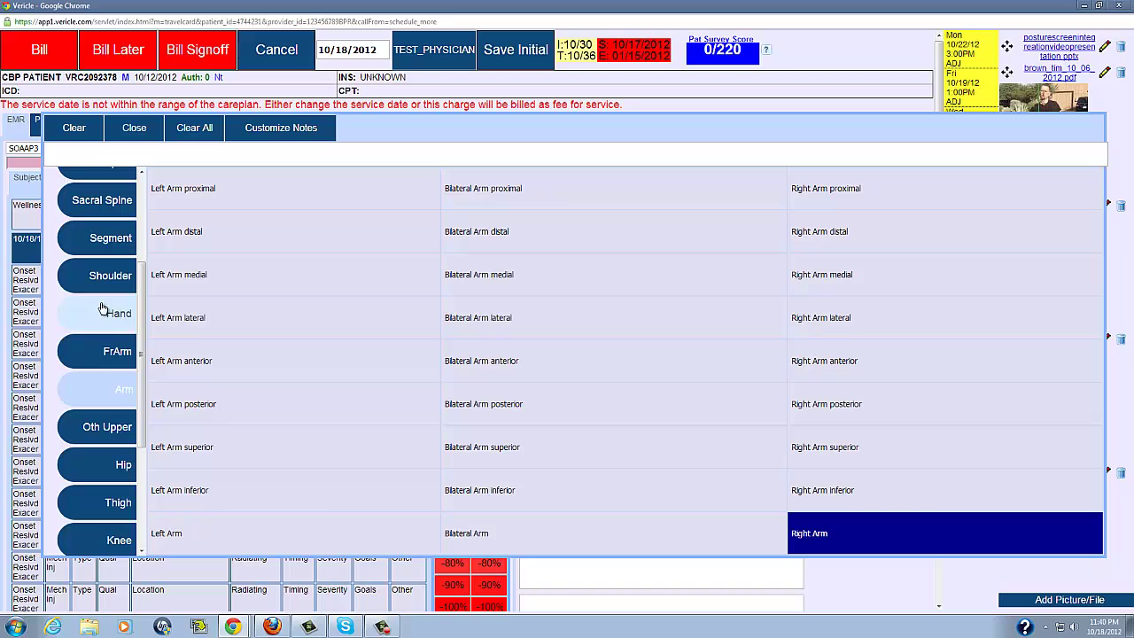
# Add Right FrArm and Right Hand to the first complaint's radiating areas, with the free-text note "pinky"
pyautogui.click(115, 363)
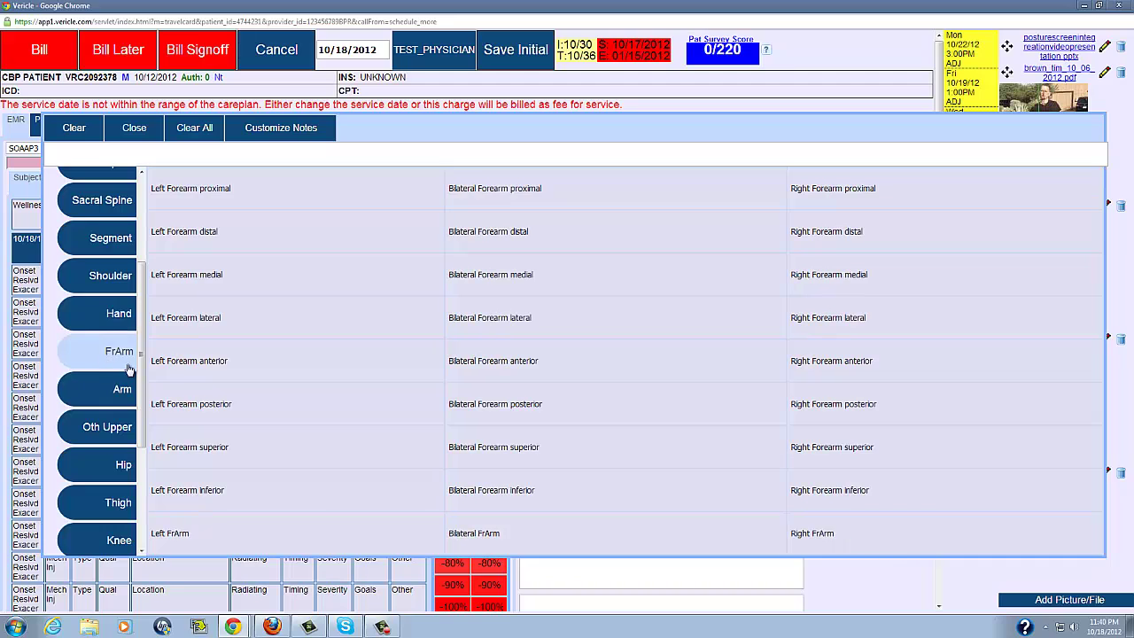
pyautogui.click(833, 533)
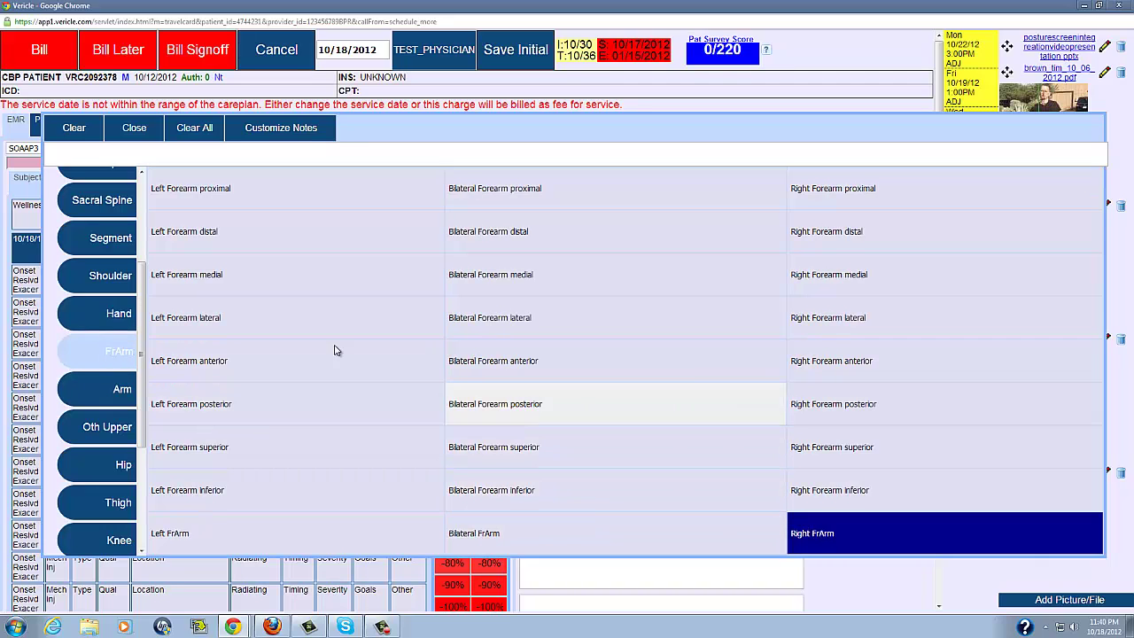
pyautogui.click(116, 313)
pyautogui.click(813, 537)
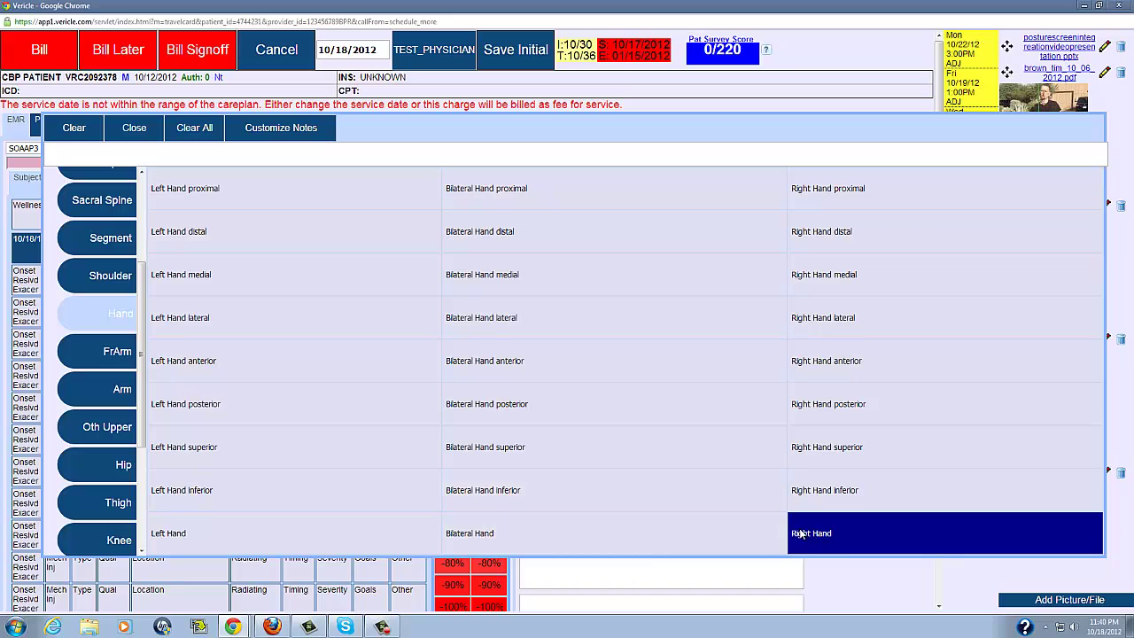
pyautogui.click(348, 156)
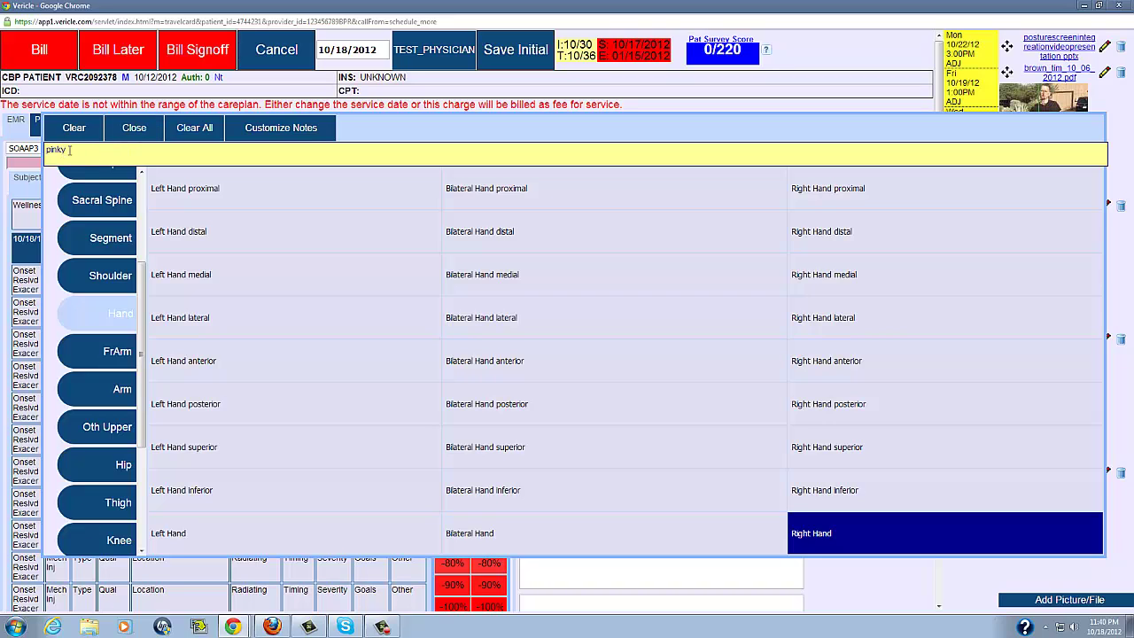
pyautogui.click(124, 132)
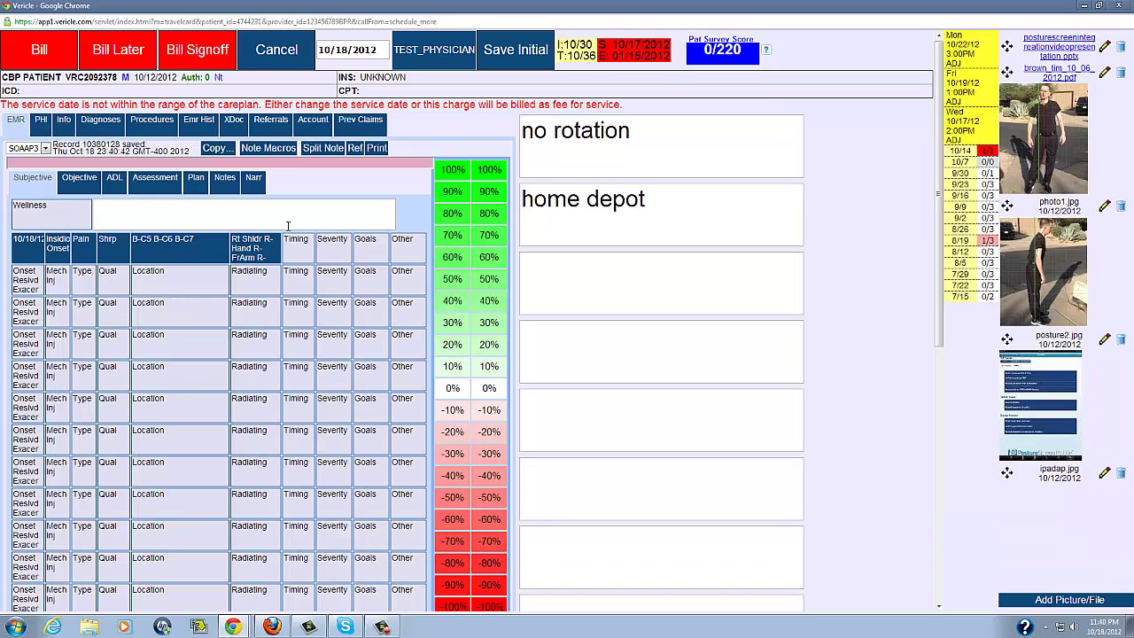
# Set the first complaint's timing to Constant and its severity to severe (8)
pyautogui.click(297, 255)
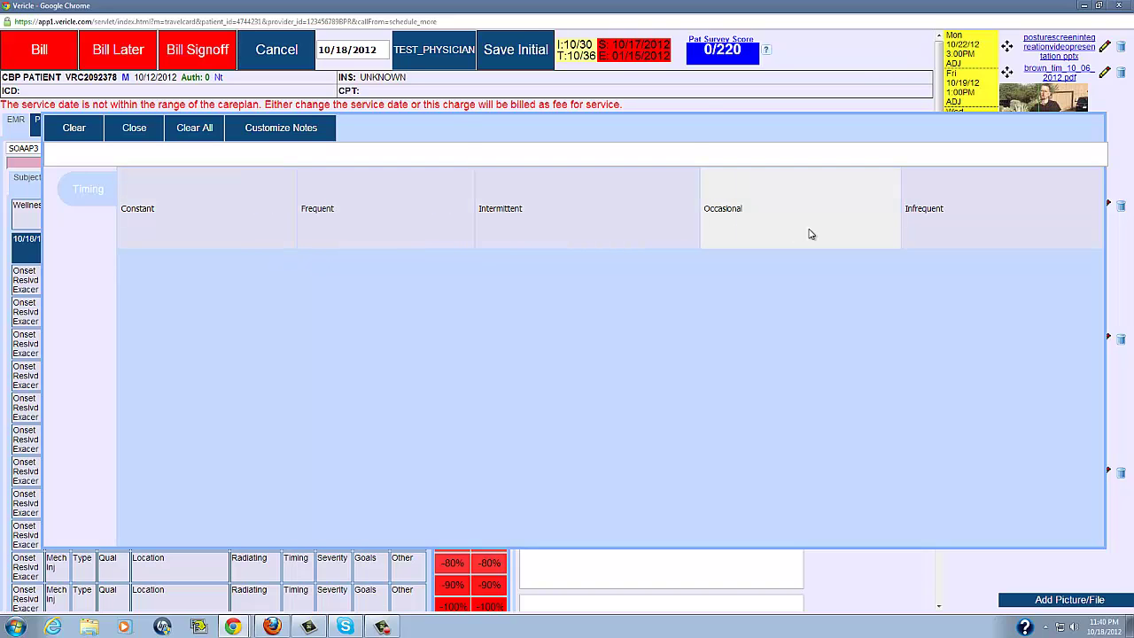
pyautogui.click(238, 236)
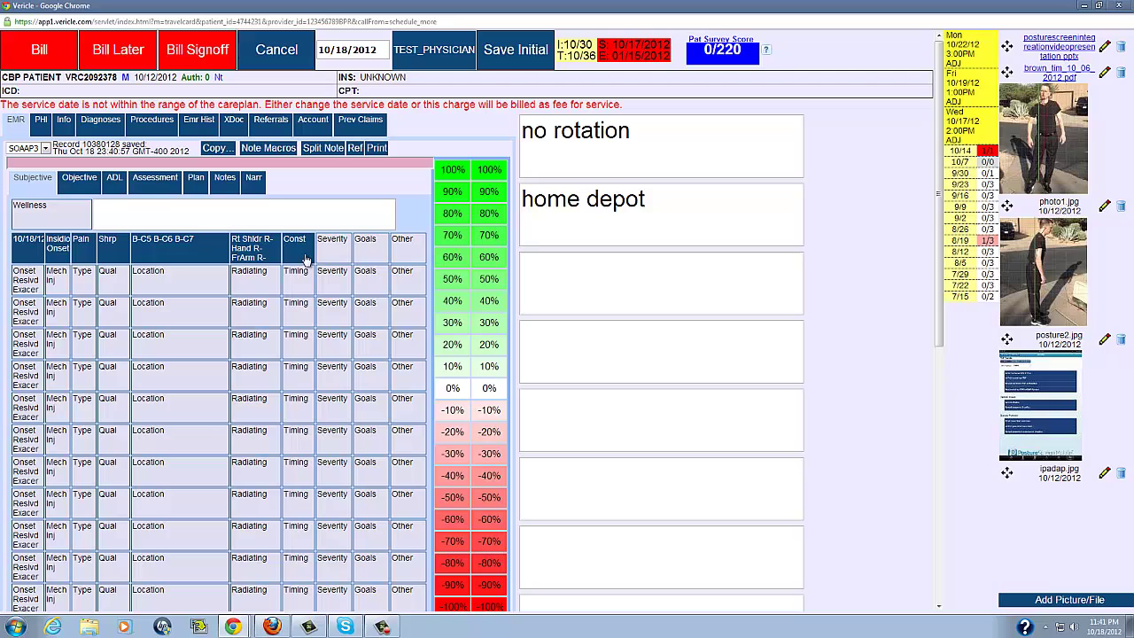
pyautogui.click(337, 258)
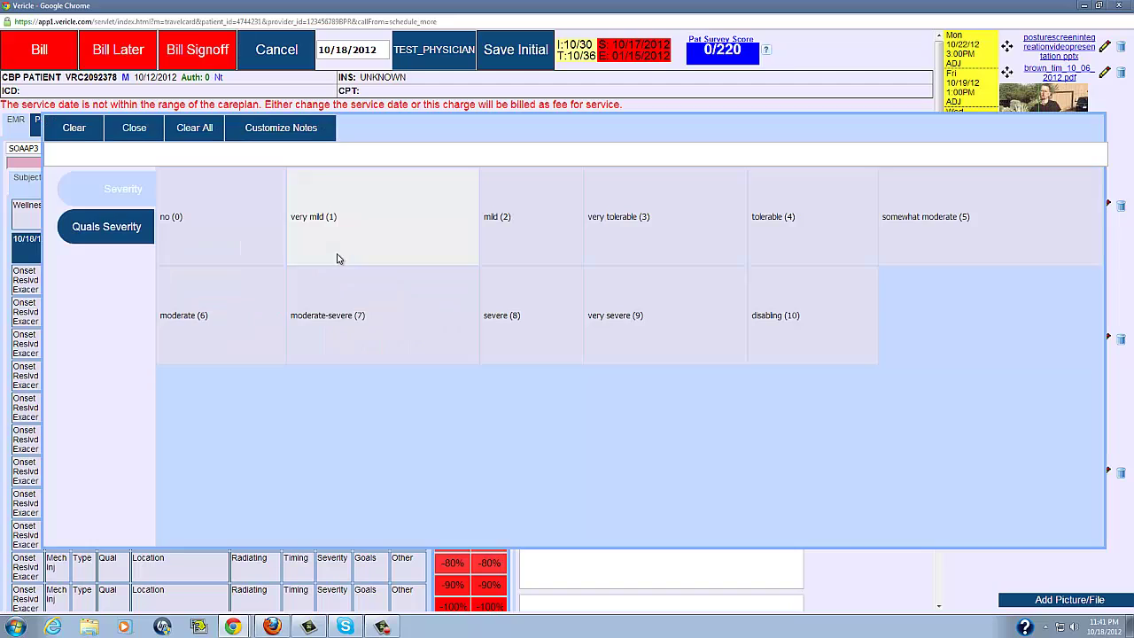
pyautogui.click(546, 308)
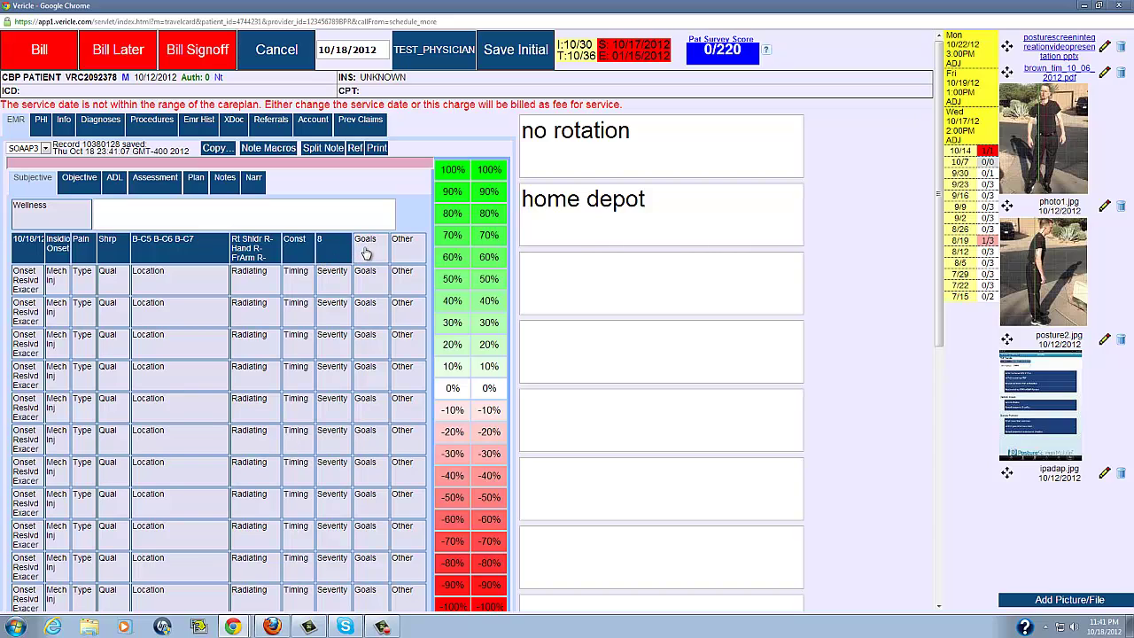
# Set the first complaint's goal to tolerable (4) and its Other entry to "Pain is worse in the morning"
pyautogui.click(365, 252)
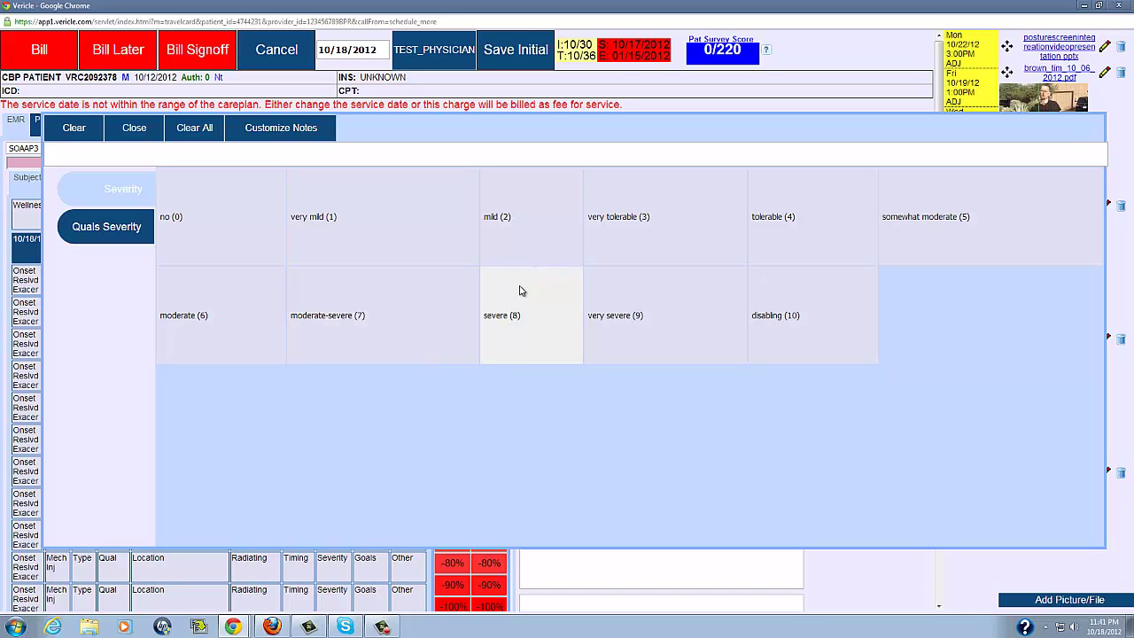
pyautogui.click(769, 256)
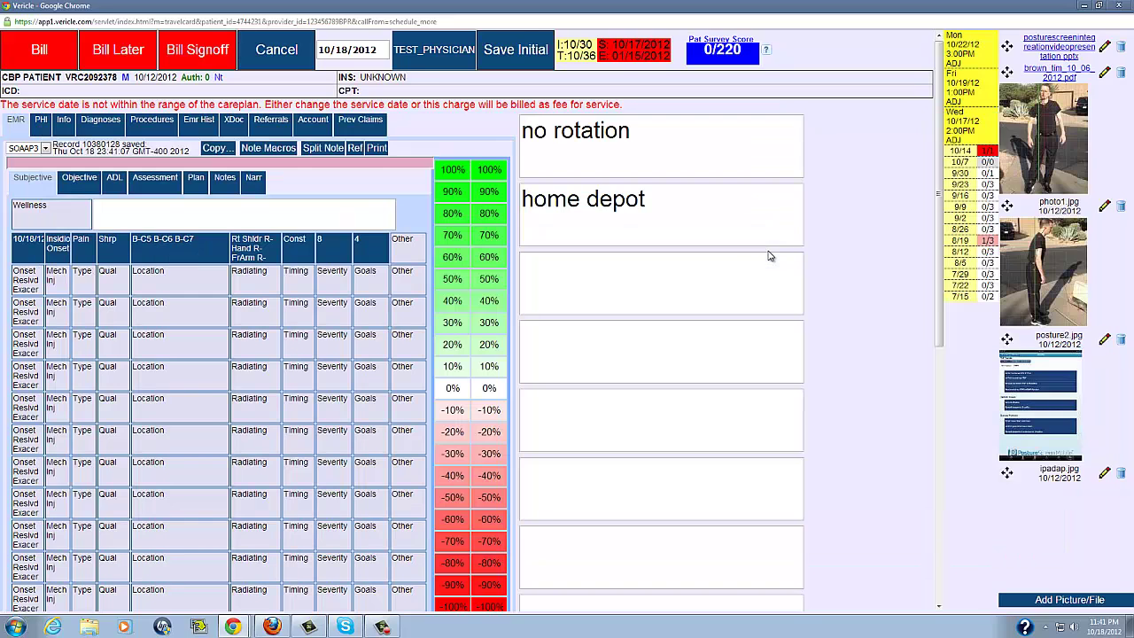
pyautogui.click(411, 254)
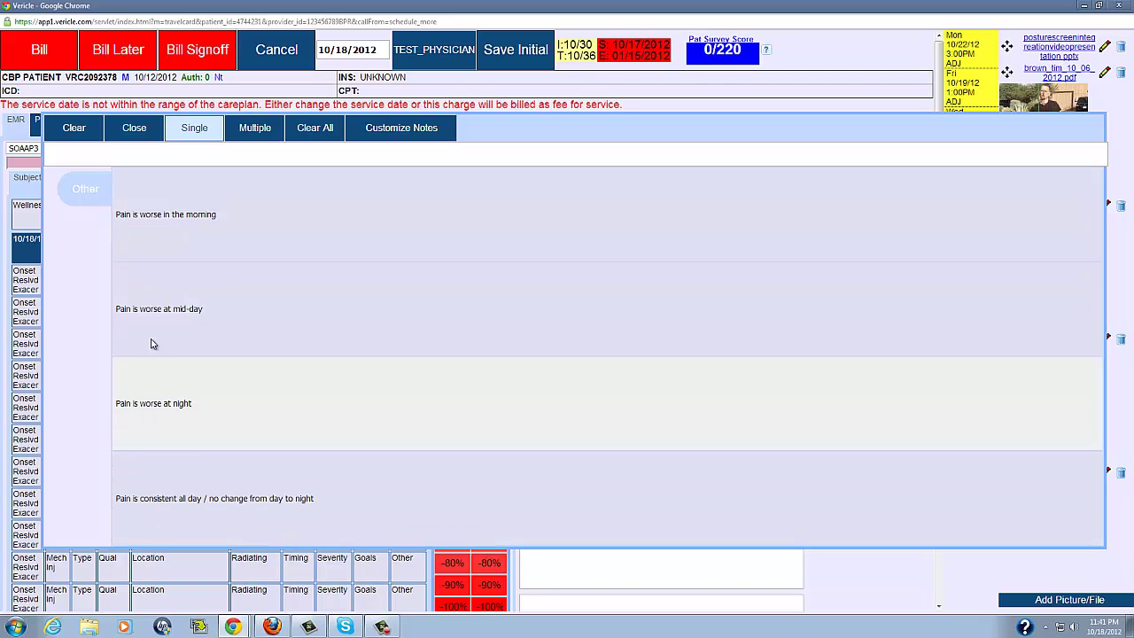
pyautogui.click(147, 156)
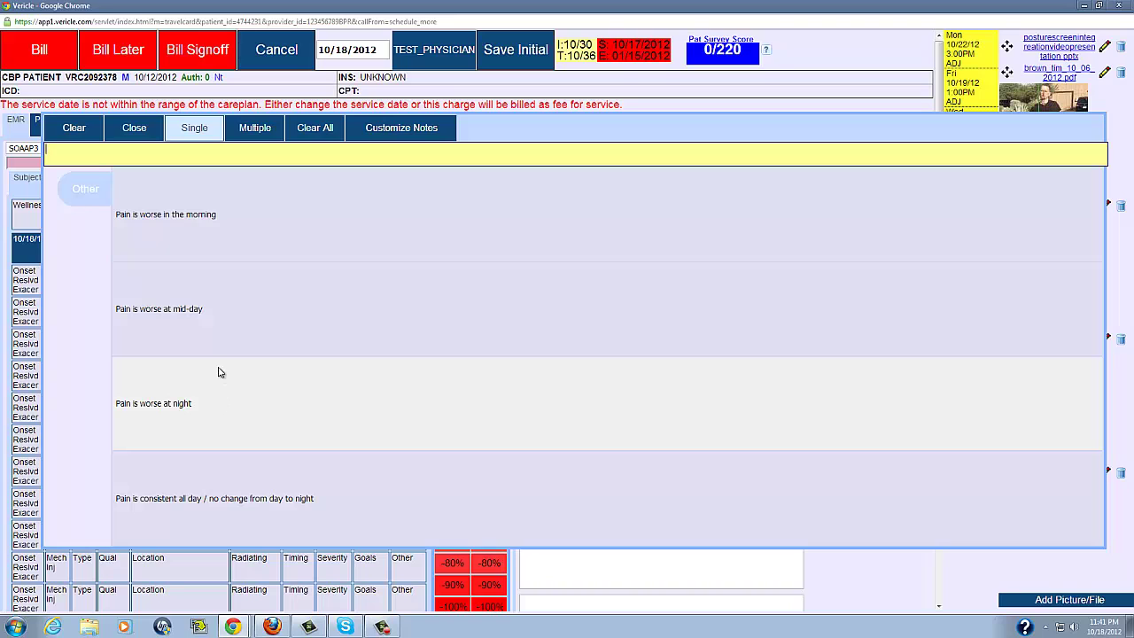
pyautogui.click(220, 256)
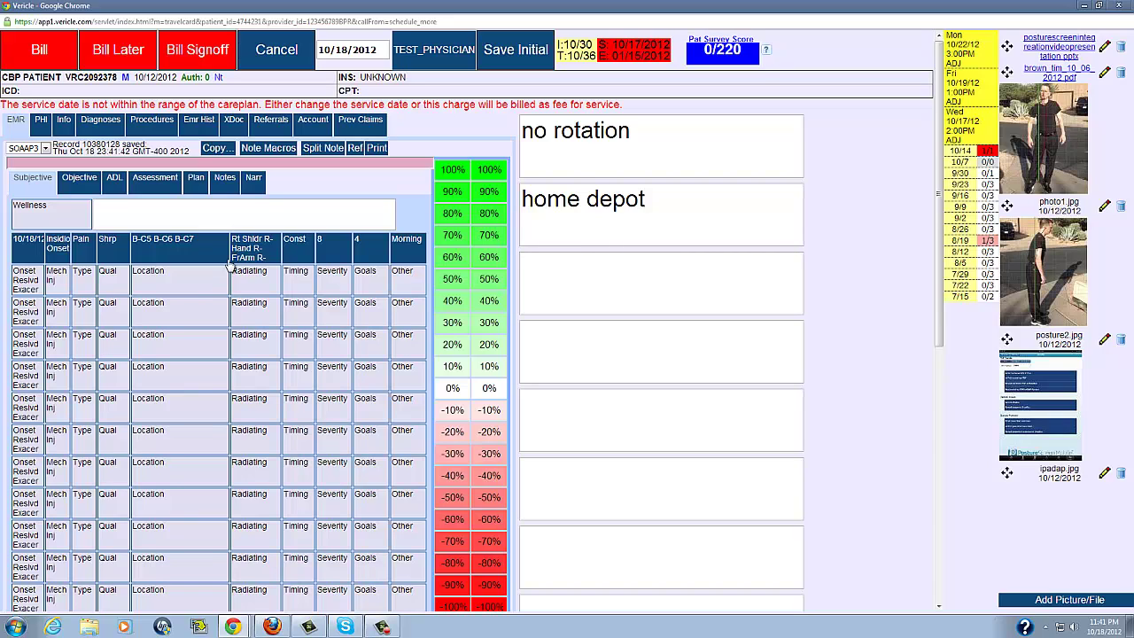
# Review the generated narrative's Subjective and Plan text against the first complaint's entries, returning to the Subjective section
pyautogui.click(251, 180)
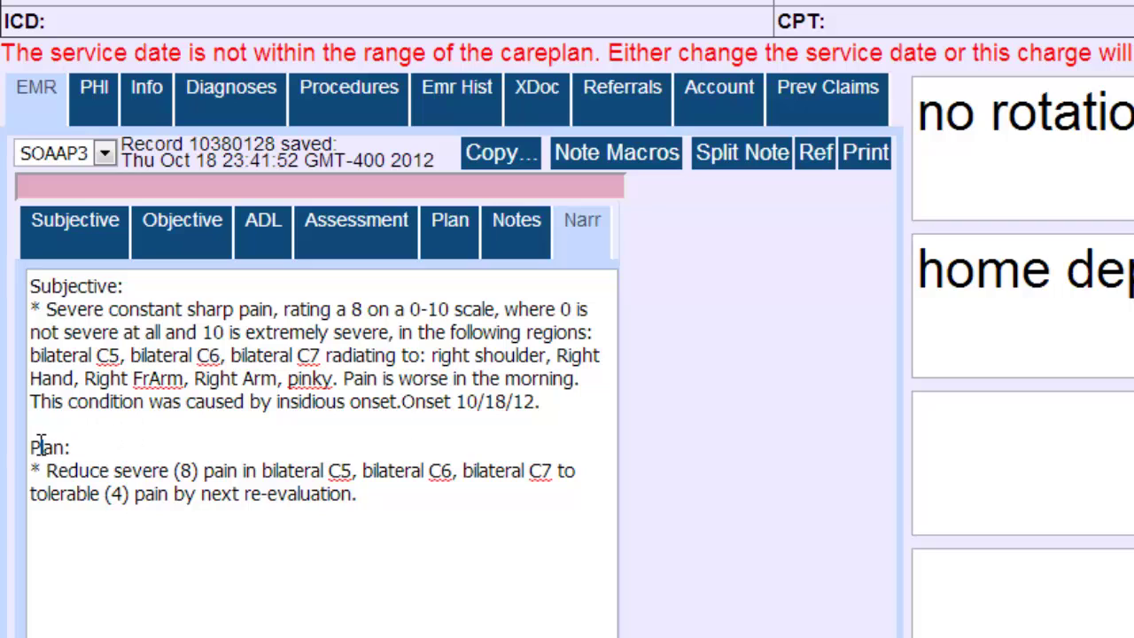
pyautogui.moveTo(31, 446); pyautogui.dragTo(81, 445)
pyautogui.click(78, 248)
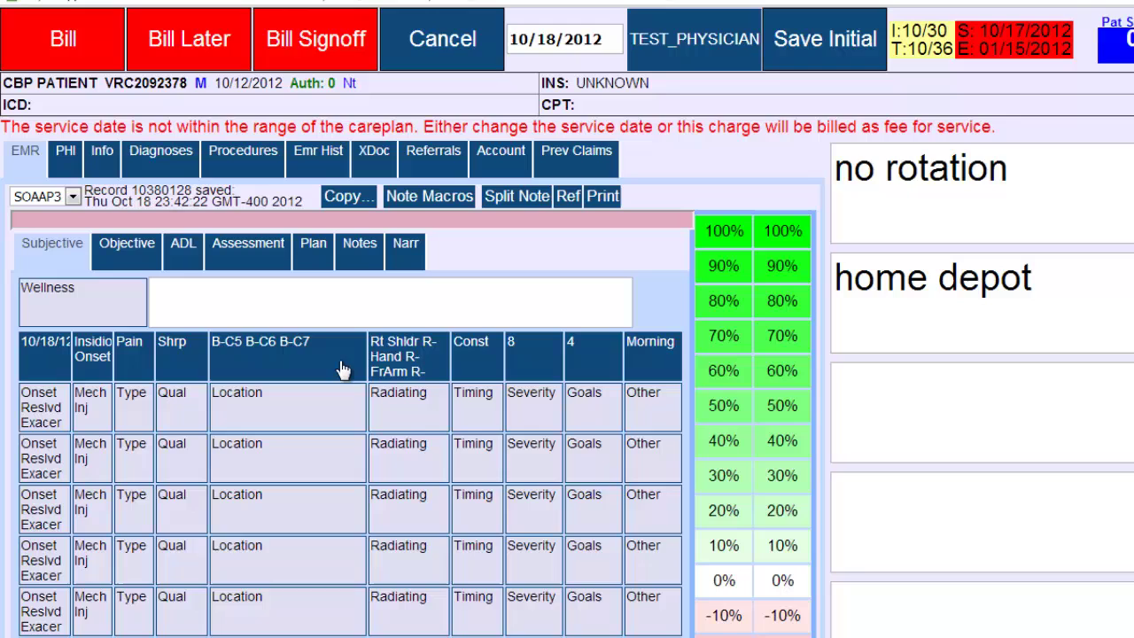
pyautogui.click(403, 253)
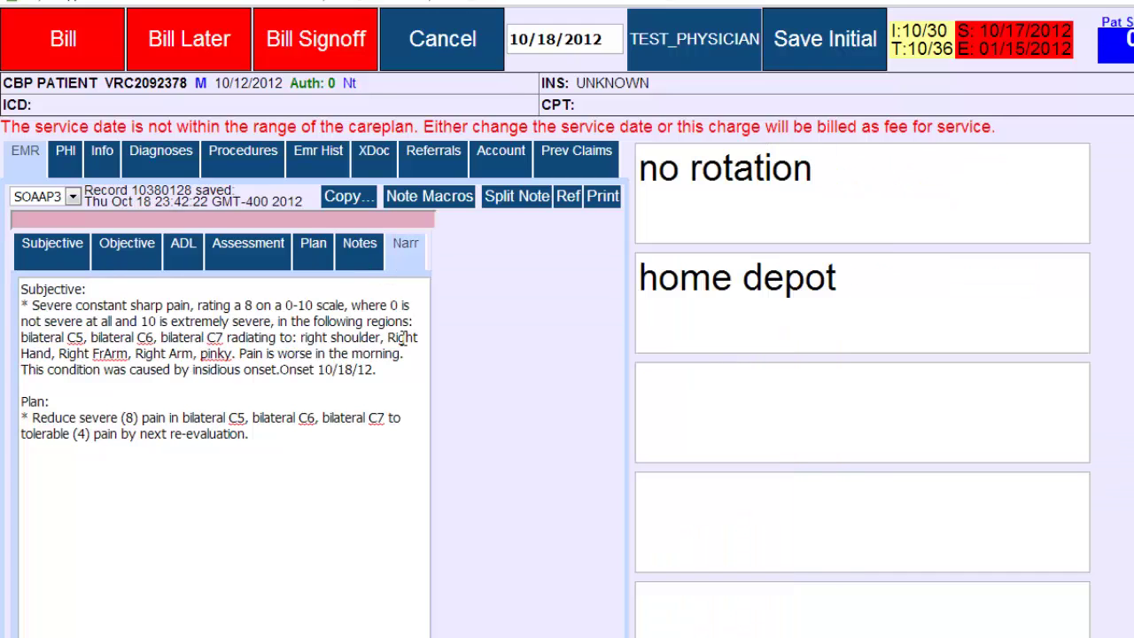
pyautogui.moveTo(34, 307); pyautogui.dragTo(250, 434)
pyautogui.click(103, 282)
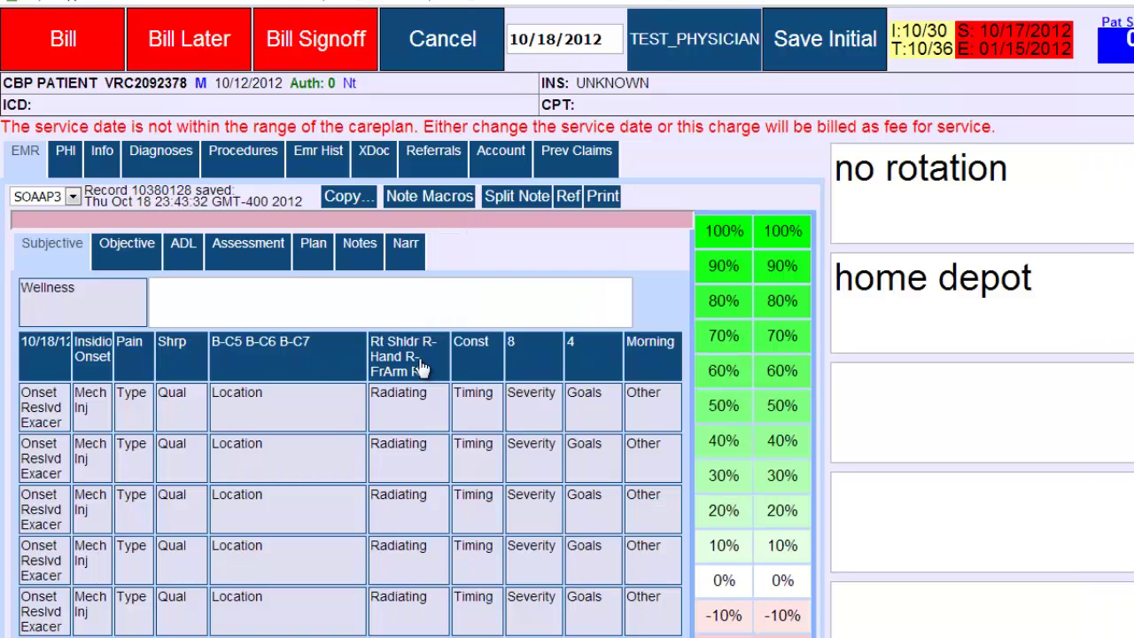
# Change the first complaint's severity to moderate (6) and its quality to Dull
pyautogui.click(541, 363)
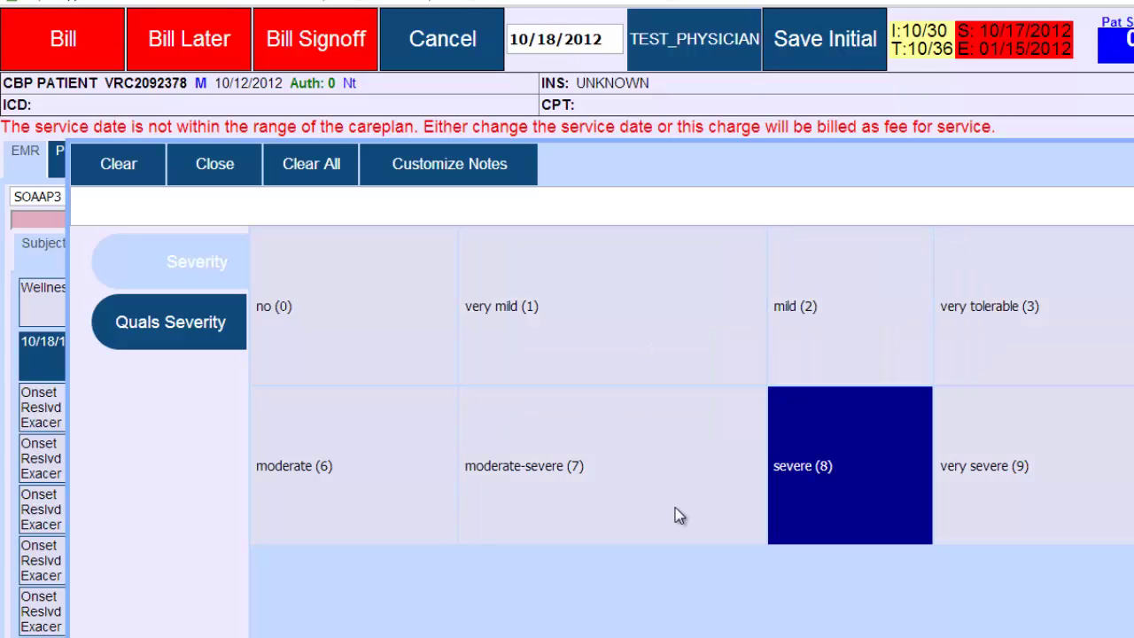
pyautogui.click(282, 497)
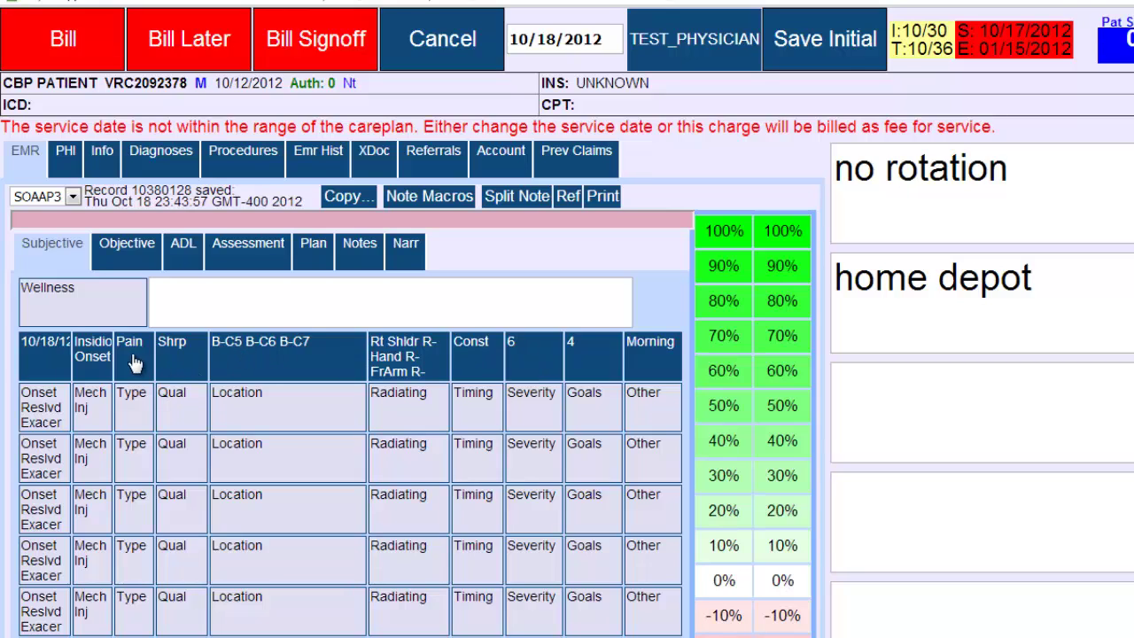
pyautogui.click(180, 366)
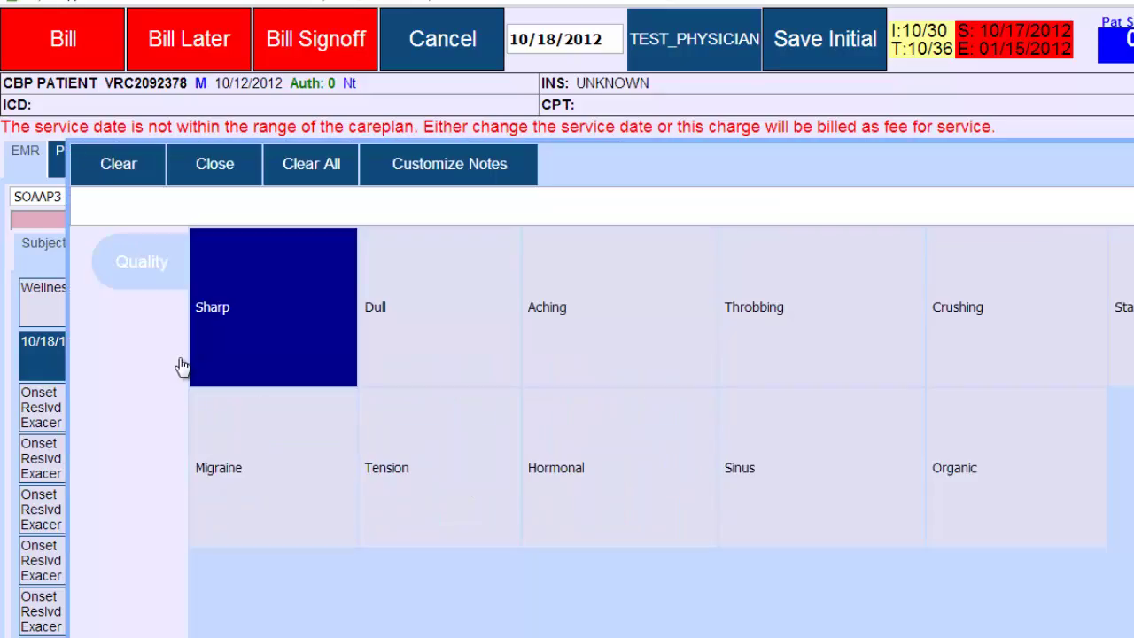
pyautogui.click(389, 359)
pyautogui.click(246, 256)
pyautogui.click(240, 203)
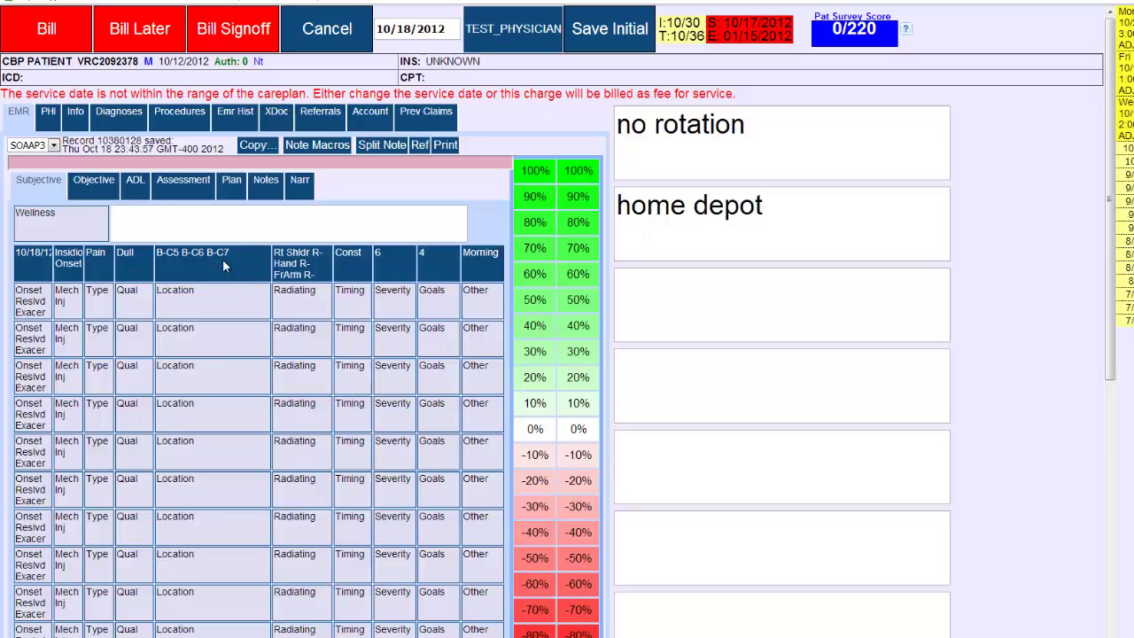
# Remove Bilateral C5 and Bilateral C6 from the first complaint's location and set its timing to Intermittent
pyautogui.click(239, 274)
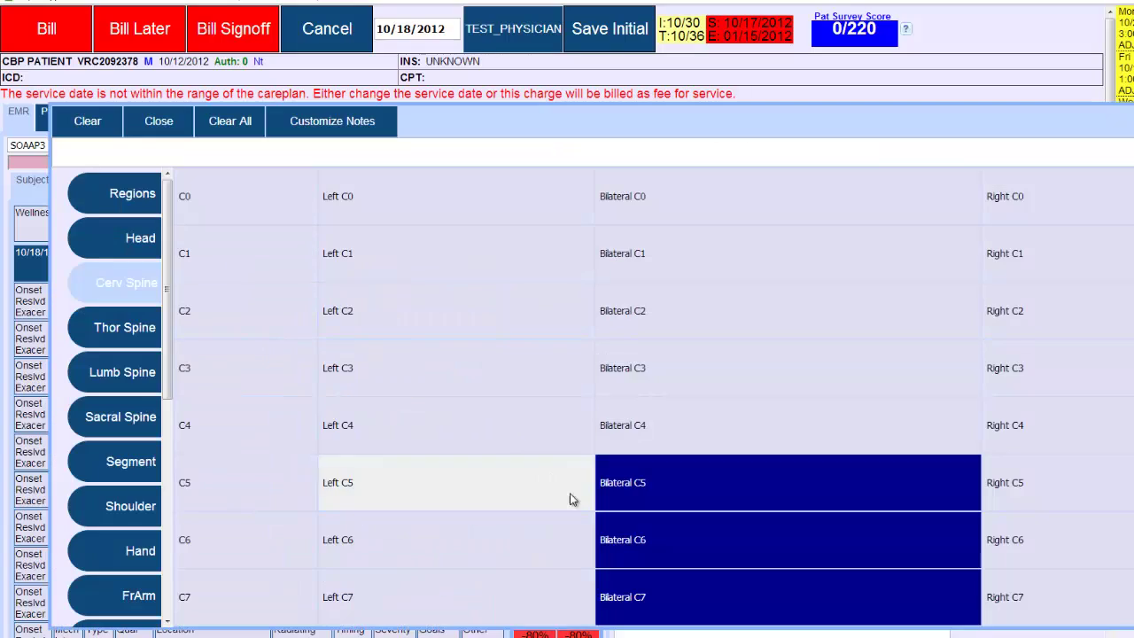
pyautogui.click(653, 505)
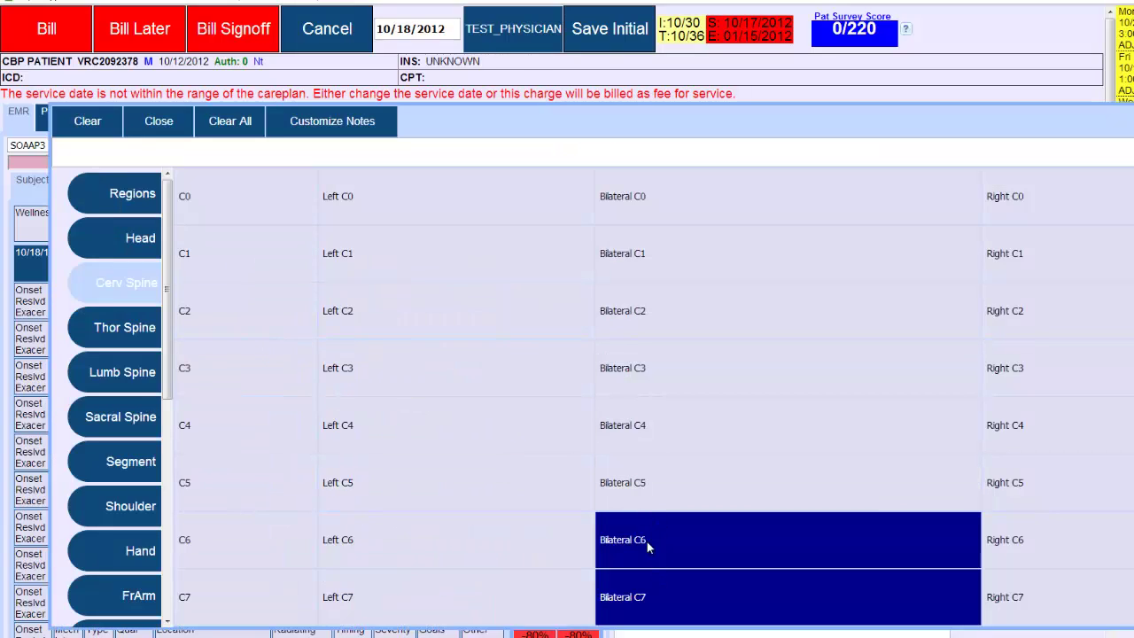
pyautogui.click(647, 551)
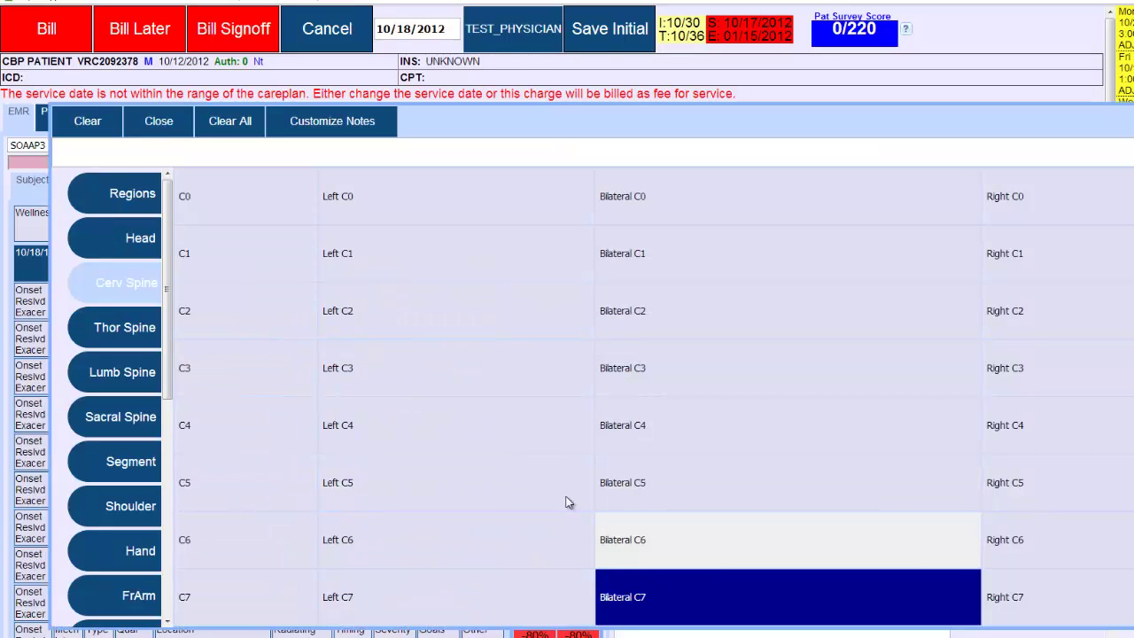
pyautogui.click(148, 128)
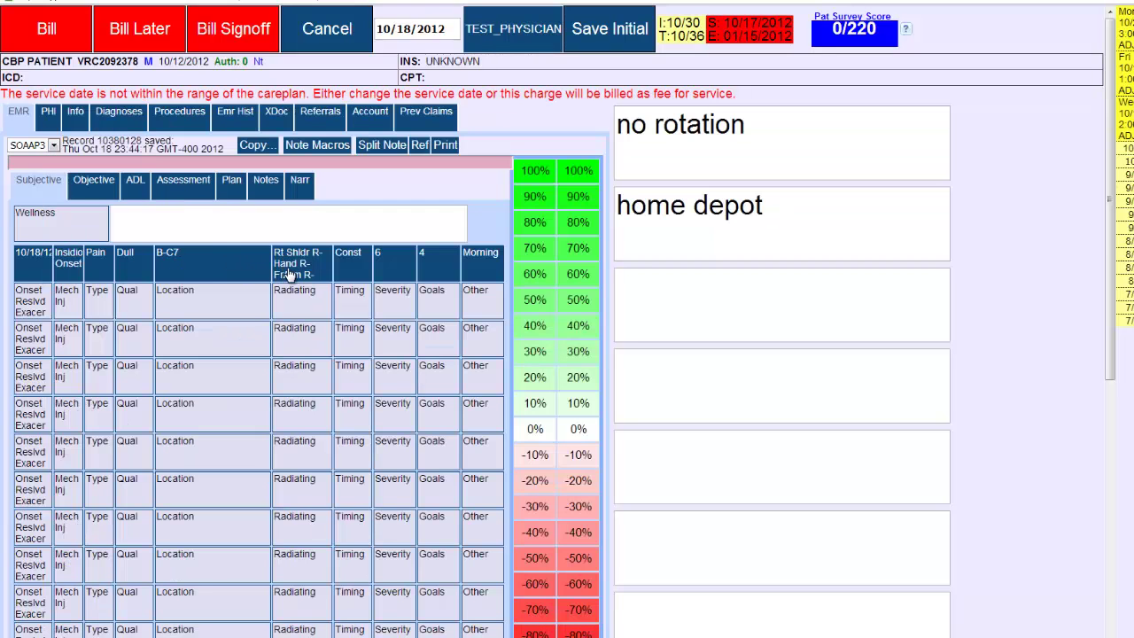
pyautogui.click(342, 271)
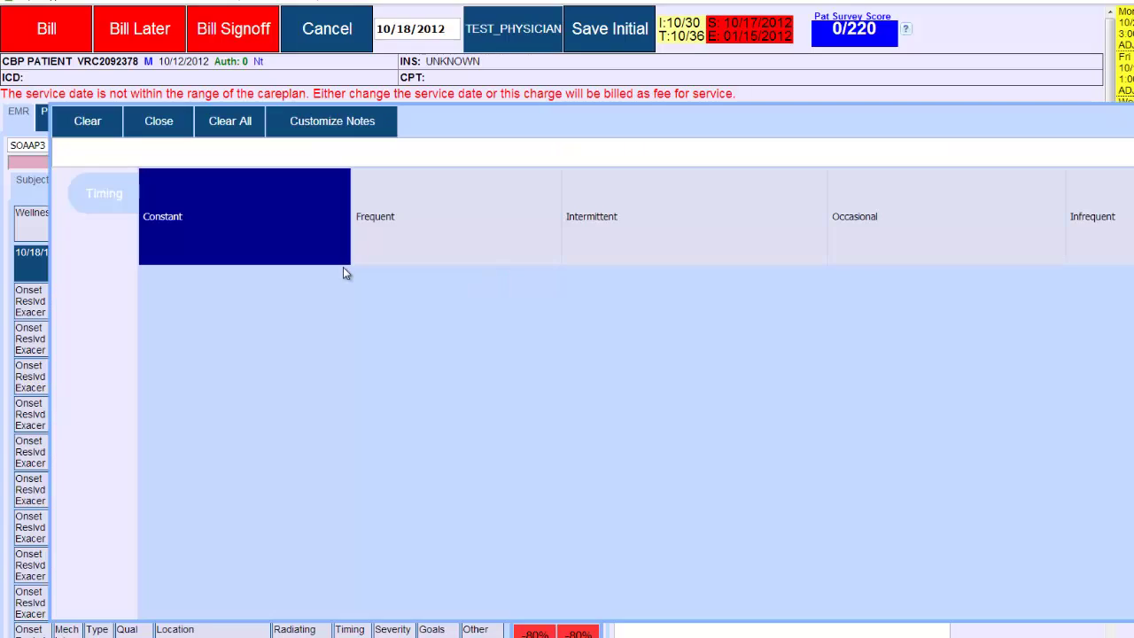
pyautogui.click(598, 266)
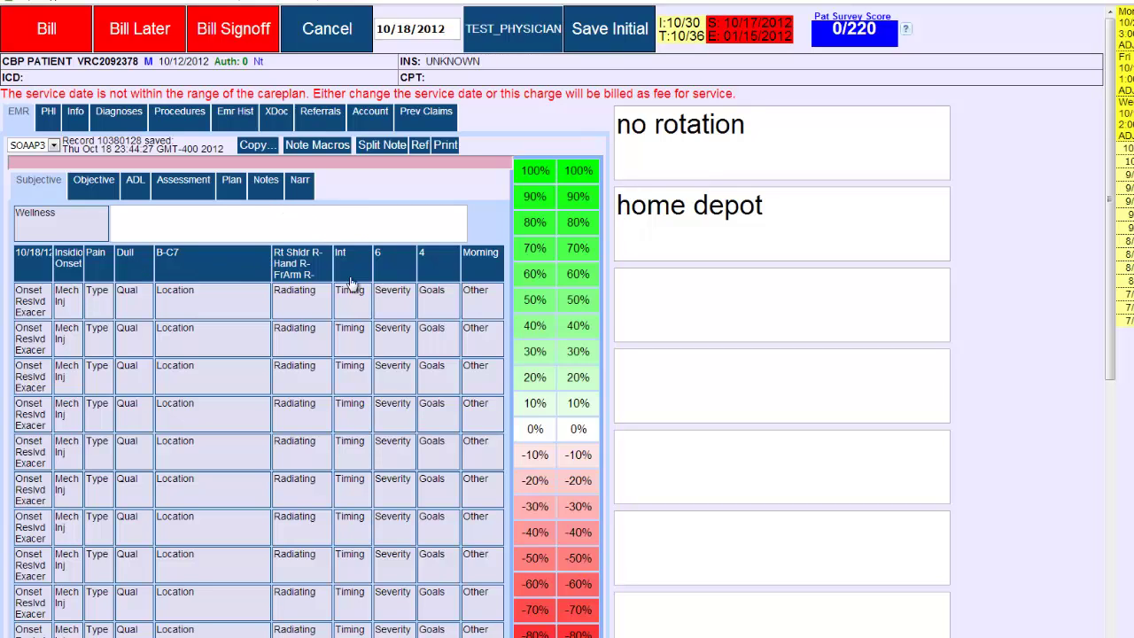
# Review the updated narrative and inspect the first complaint's location choices and the free-text note of its radiating areas
pyautogui.click(298, 188)
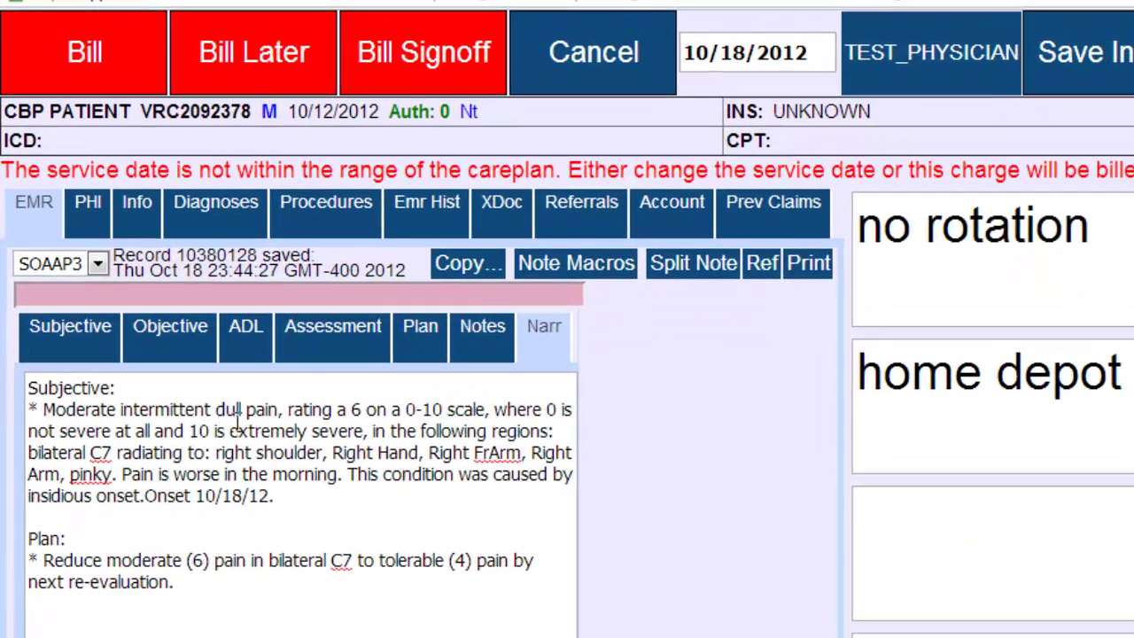
pyautogui.moveTo(222, 580); pyautogui.dragTo(29, 381)
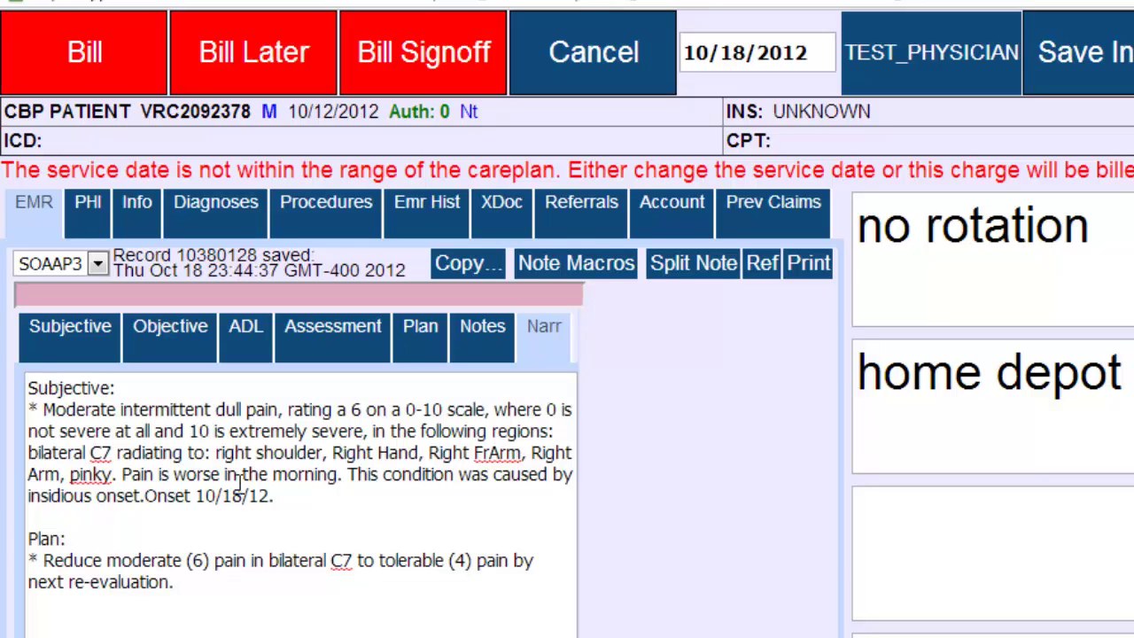
pyautogui.click(85, 350)
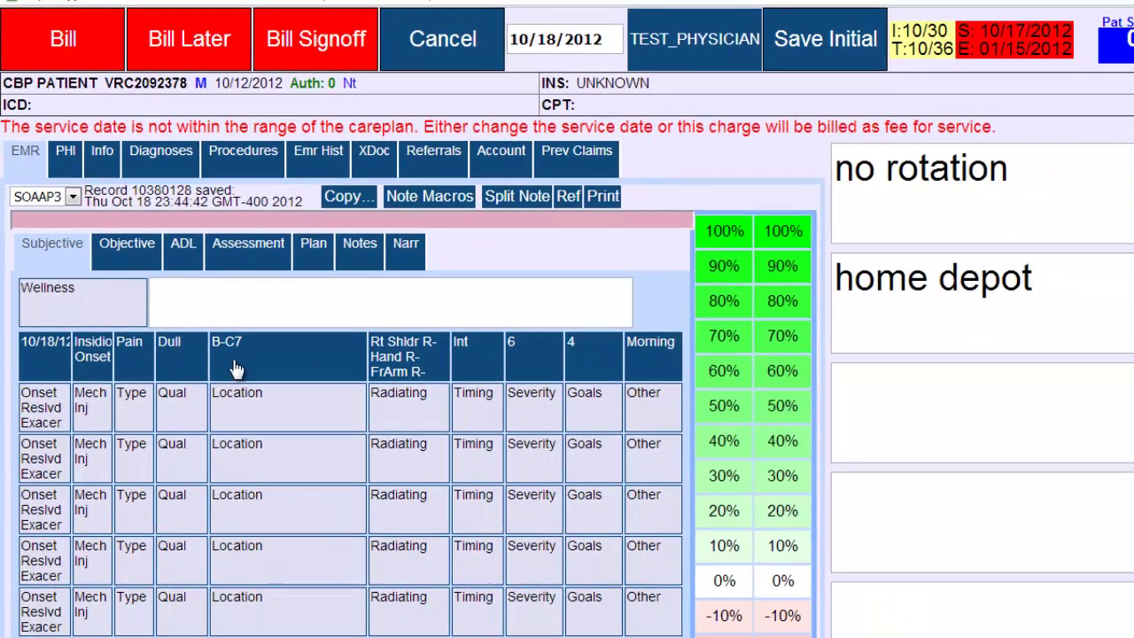
pyautogui.click(236, 369)
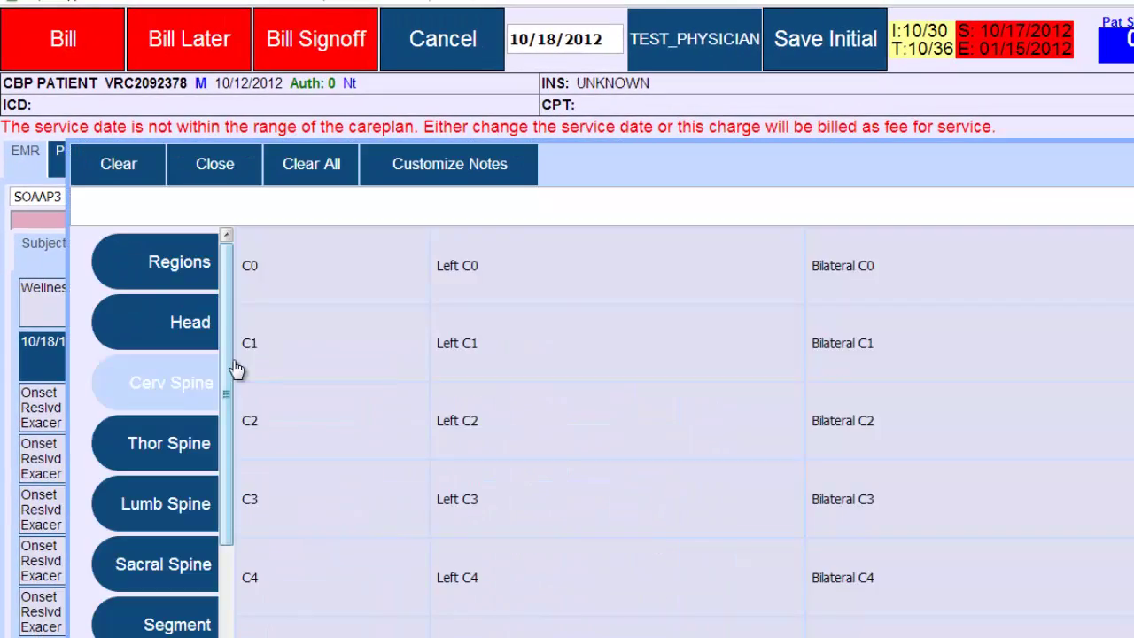
pyautogui.click(216, 163)
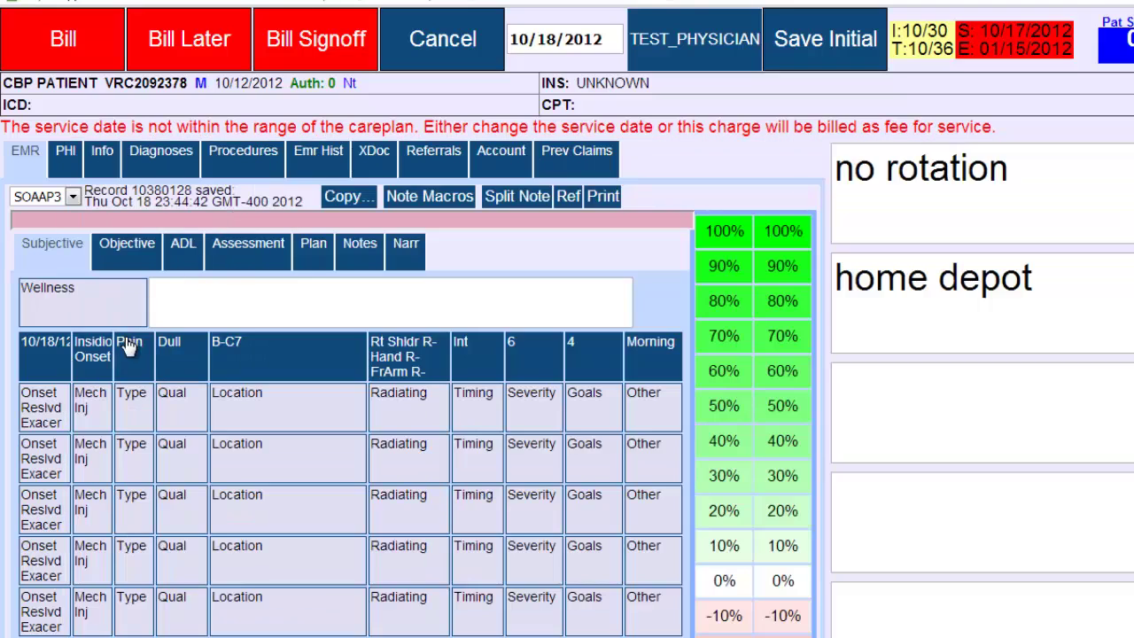
pyautogui.click(393, 368)
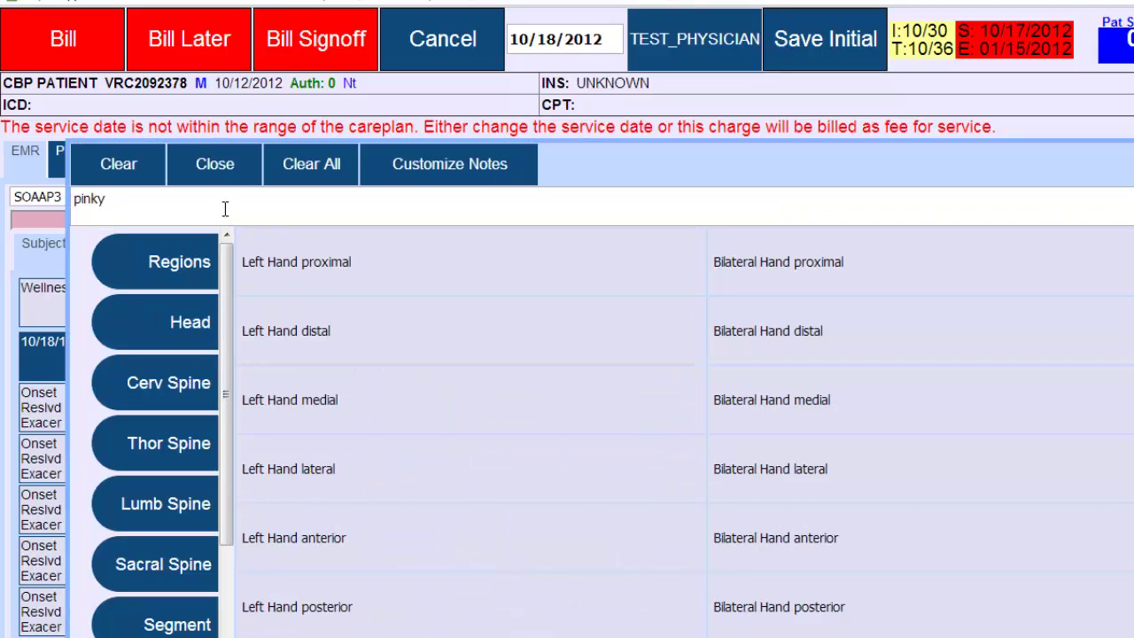
pyautogui.click(226, 213)
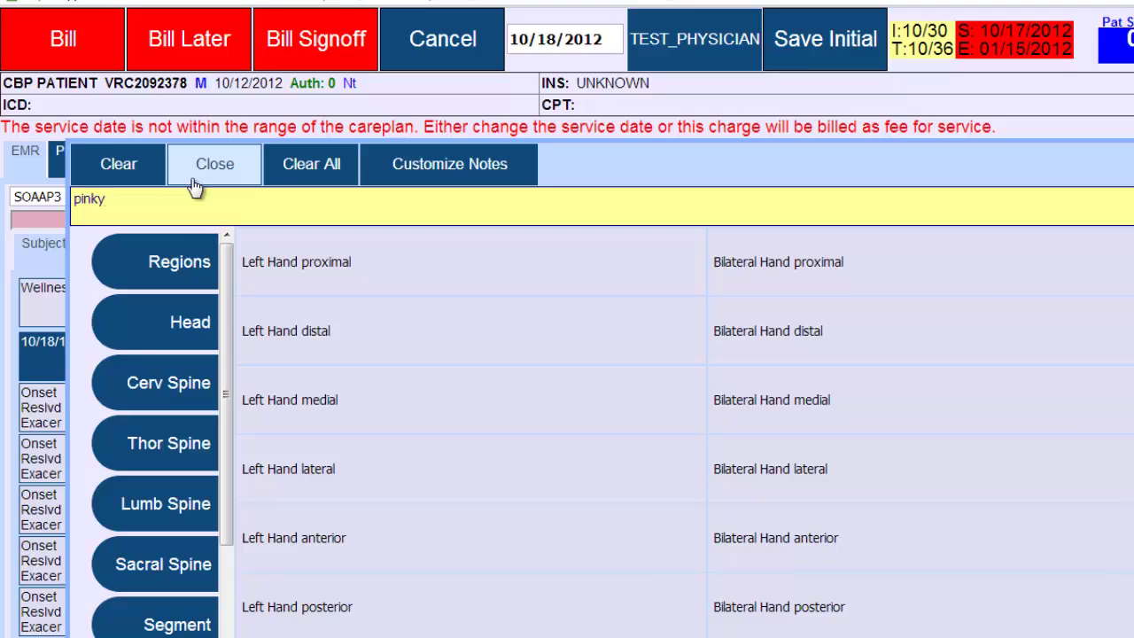
pyautogui.click(194, 184)
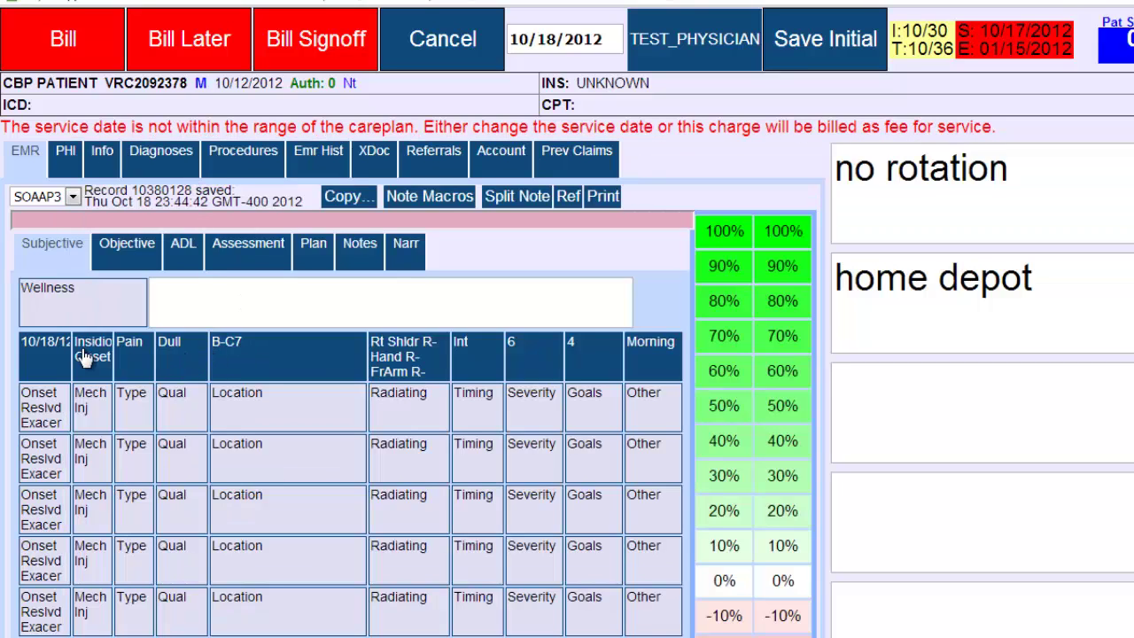
# Add the free-text note "Test infomation" beside Wellness and display it in the narrative
pyautogui.click(262, 308)
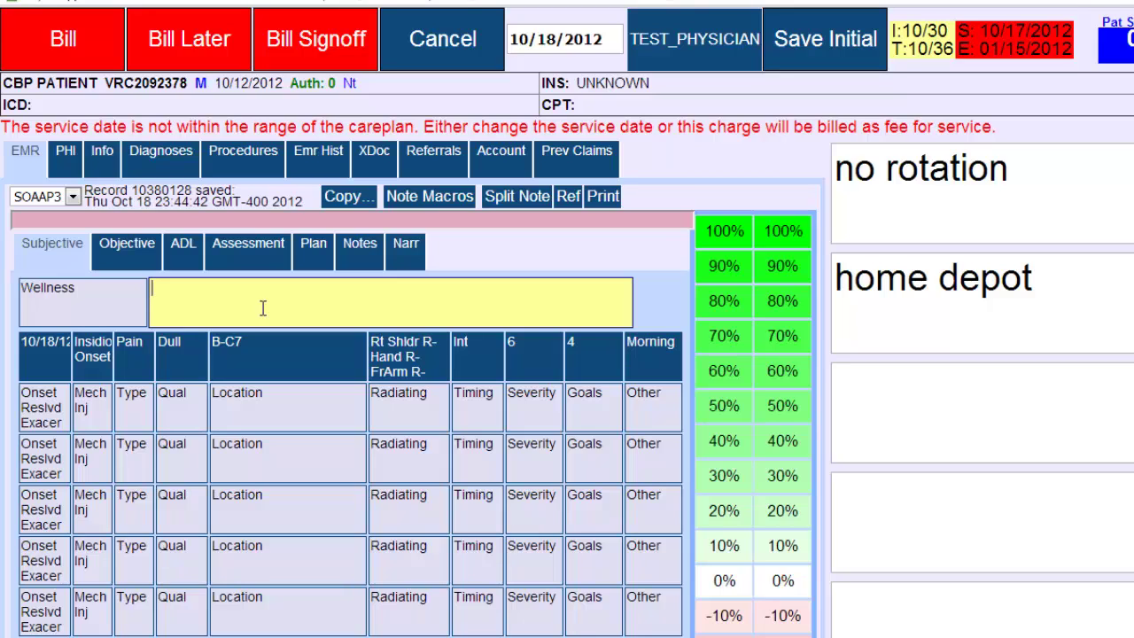
pyautogui.write('Test infomation')
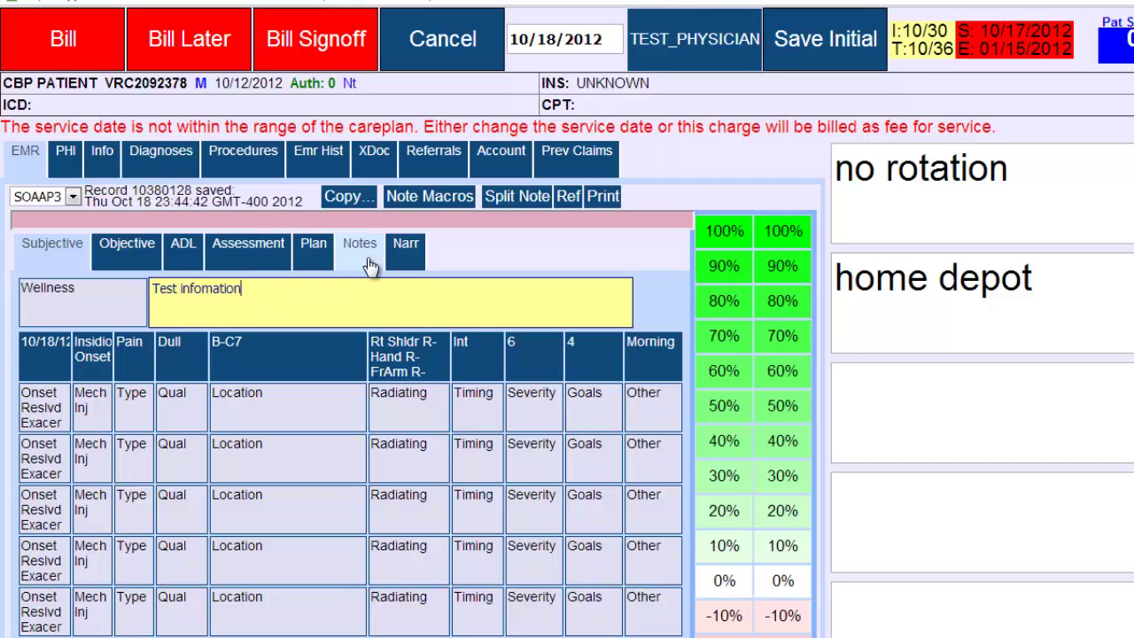
pyautogui.click(406, 262)
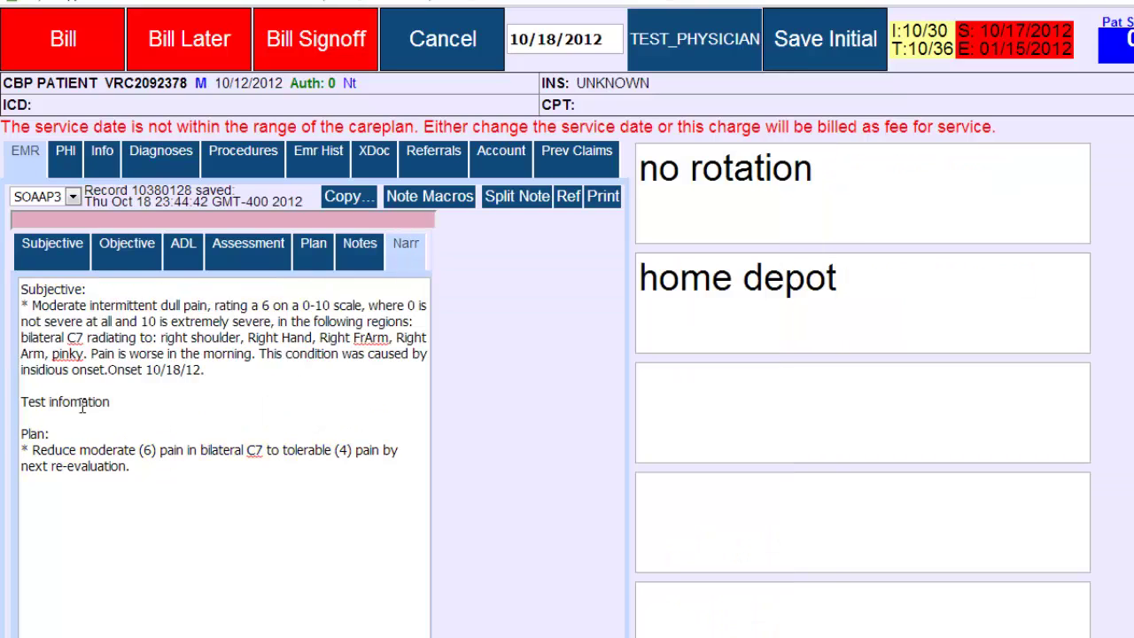
# Insert the missing "r" into "infomation" in the narrative text and select the Wellness note in the Subjective section
pyautogui.moveTo(115, 405); pyautogui.dragTo(20, 404)
pyautogui.click(75, 405)
pyautogui.write('r')
pyautogui.click(68, 254)
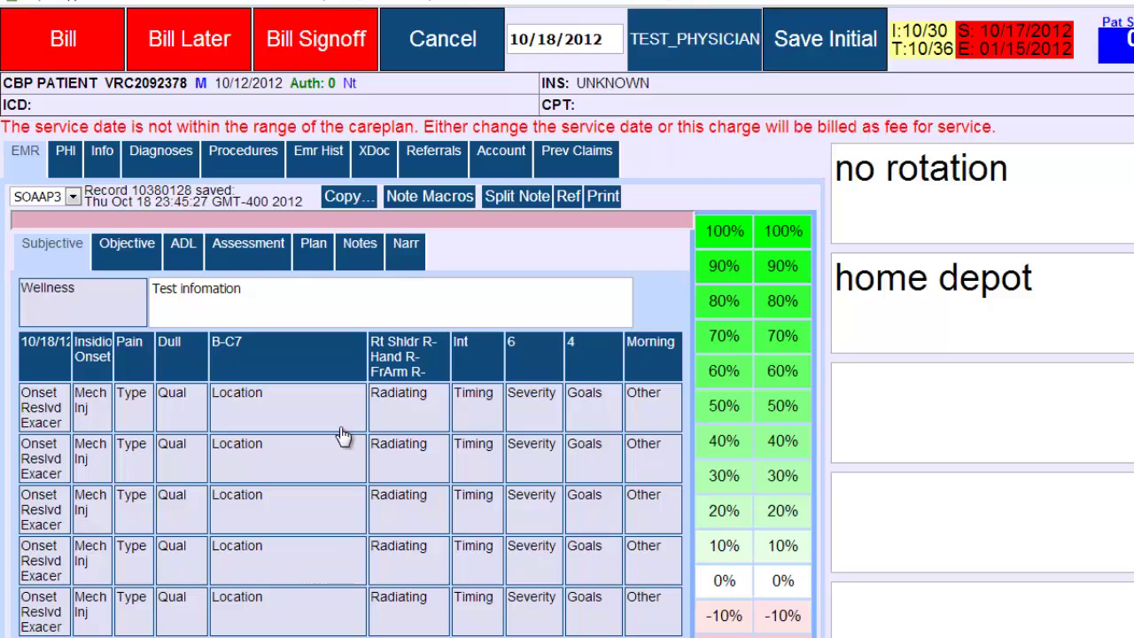
pyautogui.moveTo(248, 289); pyautogui.dragTo(154, 292)
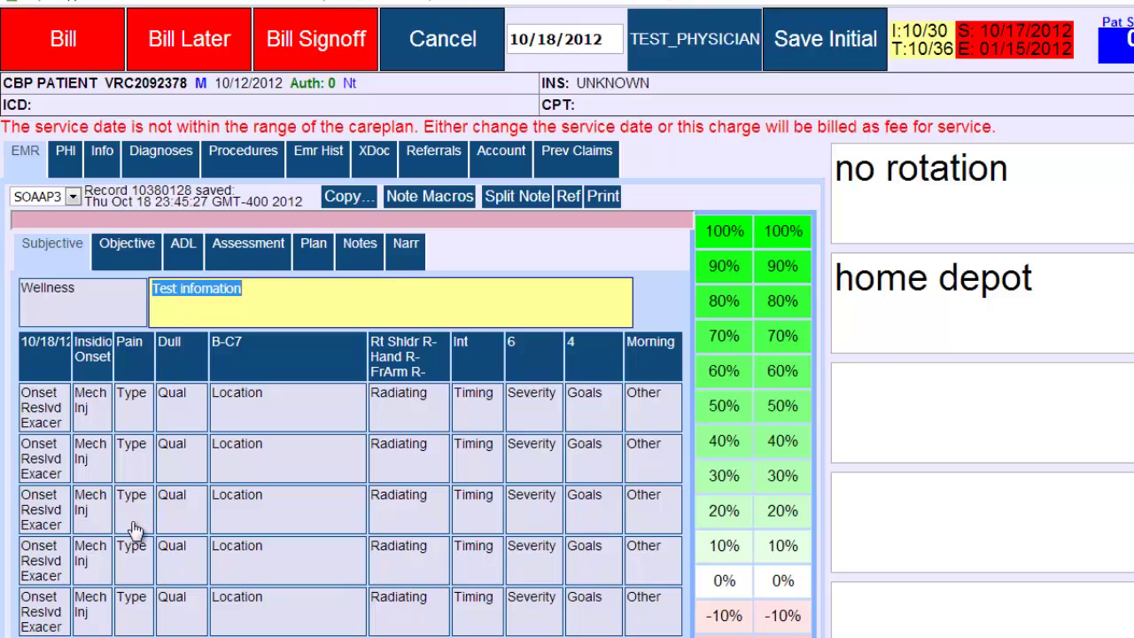
# Record numbness as the second complaint's type and Left Hand as its location
pyautogui.click(119, 413)
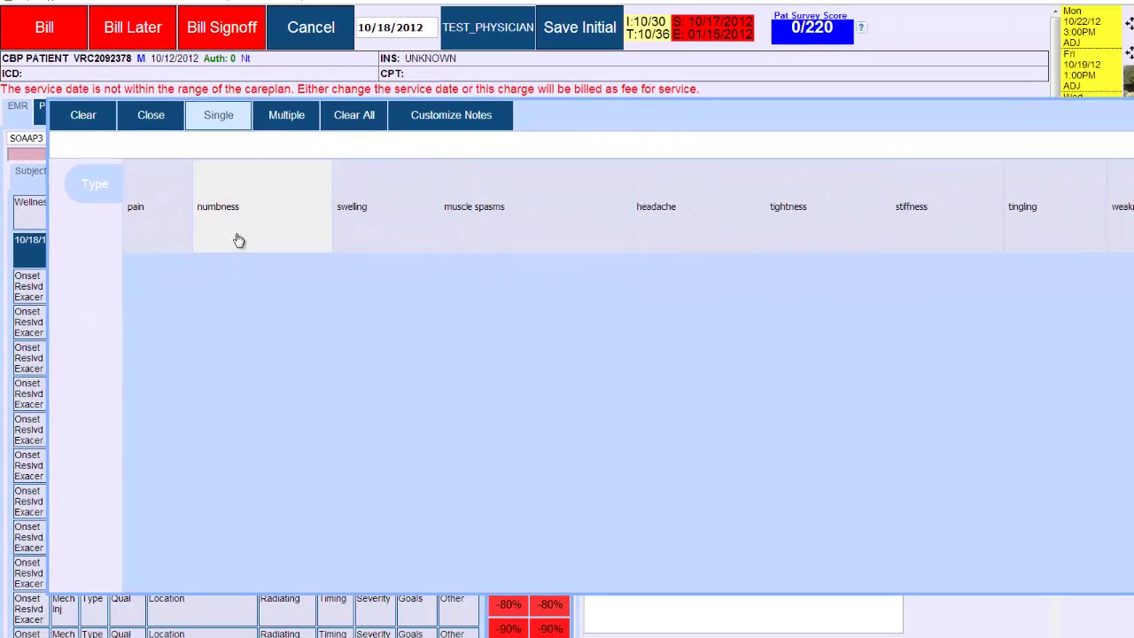
pyautogui.click(252, 255)
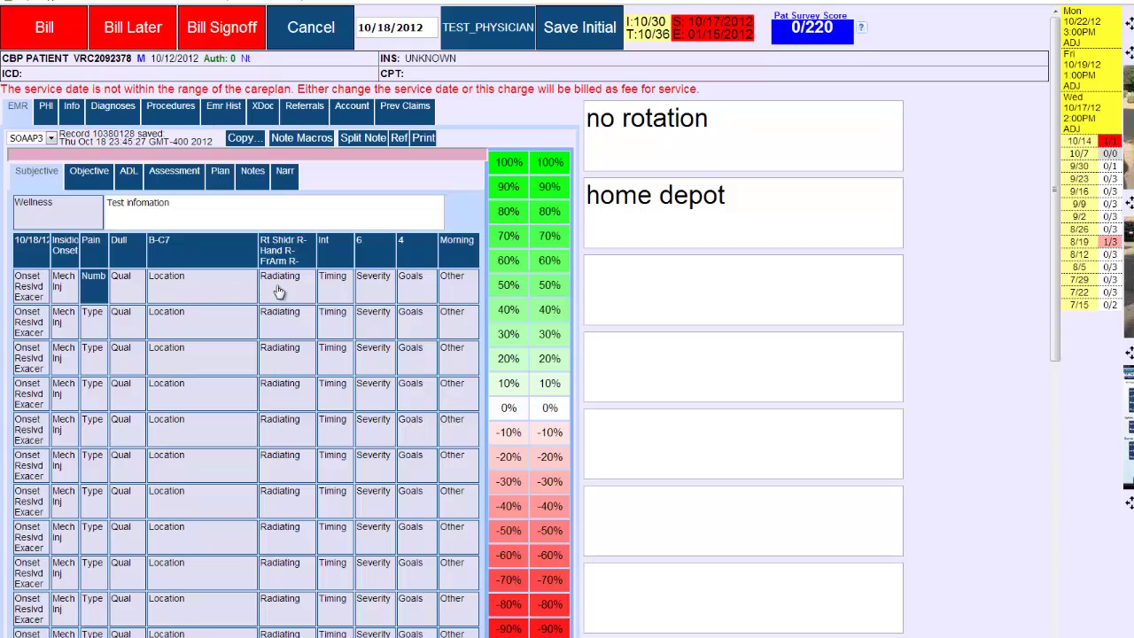
pyautogui.click(228, 292)
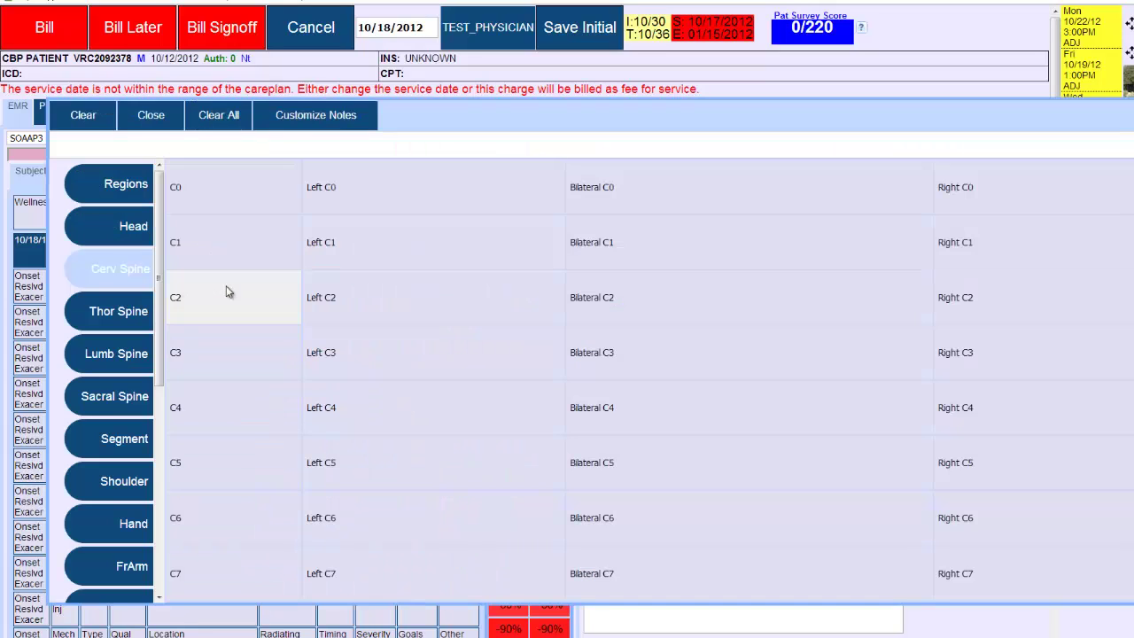
pyautogui.scroll(-3, 131, 444)
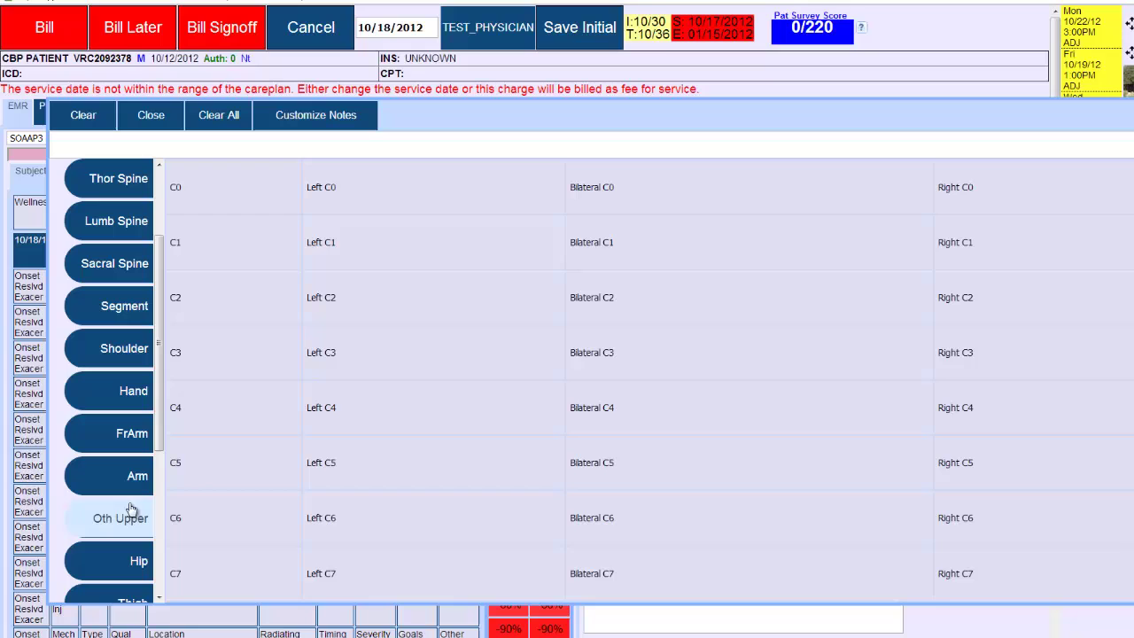
pyautogui.click(125, 402)
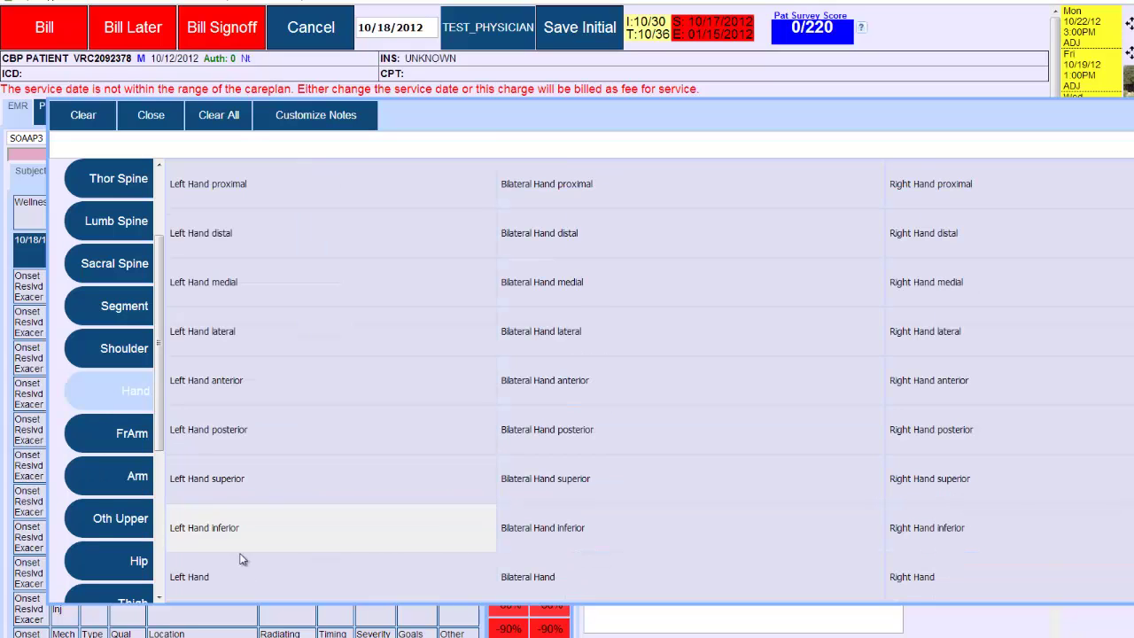
pyautogui.click(242, 574)
pyautogui.click(151, 115)
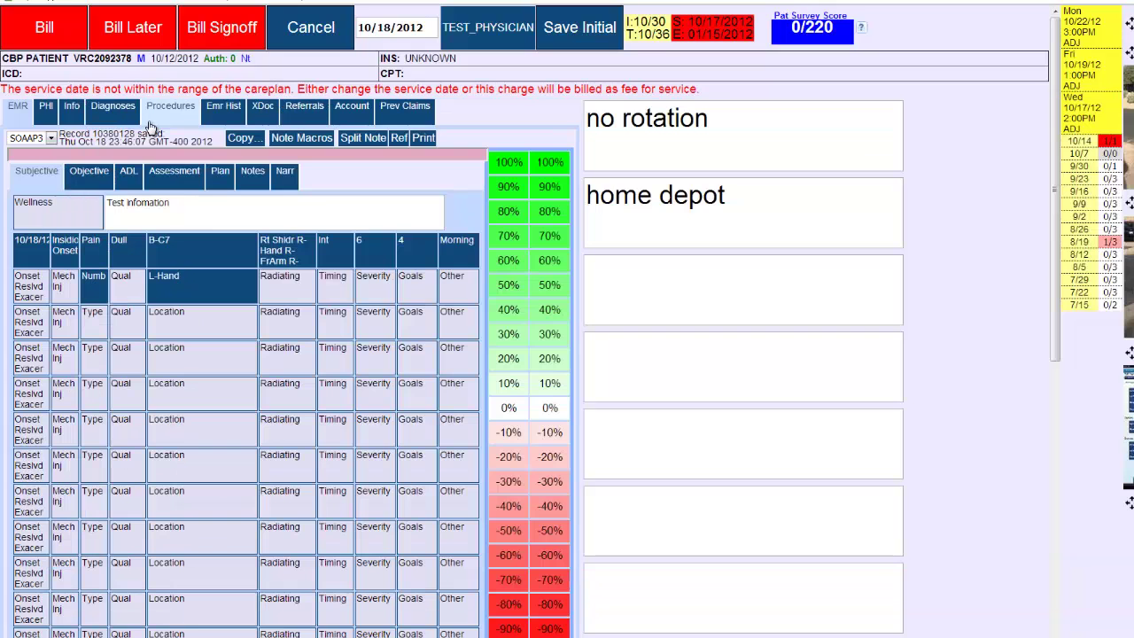
# Set the second complaint's severity to severe (8), timing to constant and goal to tolerable (4)
pyautogui.click(374, 295)
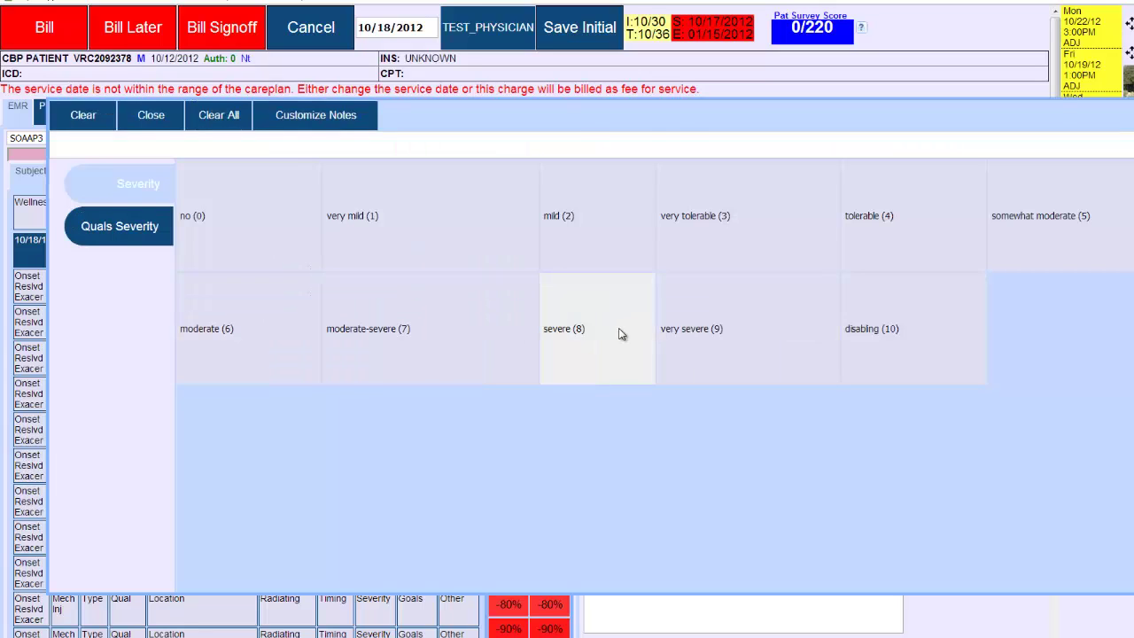
pyautogui.click(580, 332)
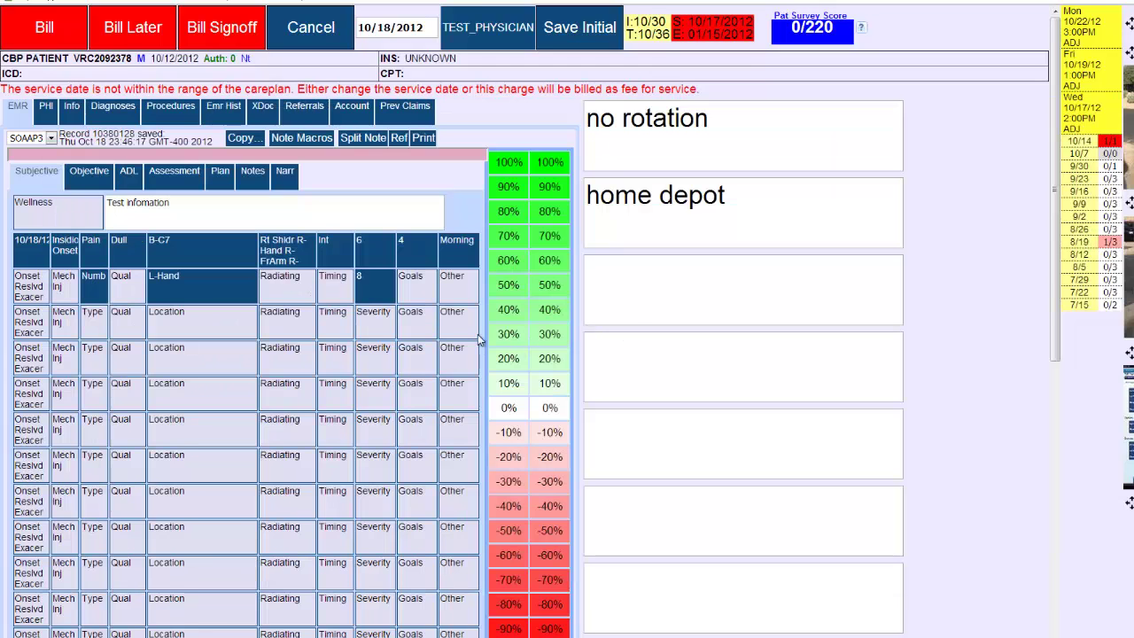
pyautogui.click(341, 296)
pyautogui.click(218, 240)
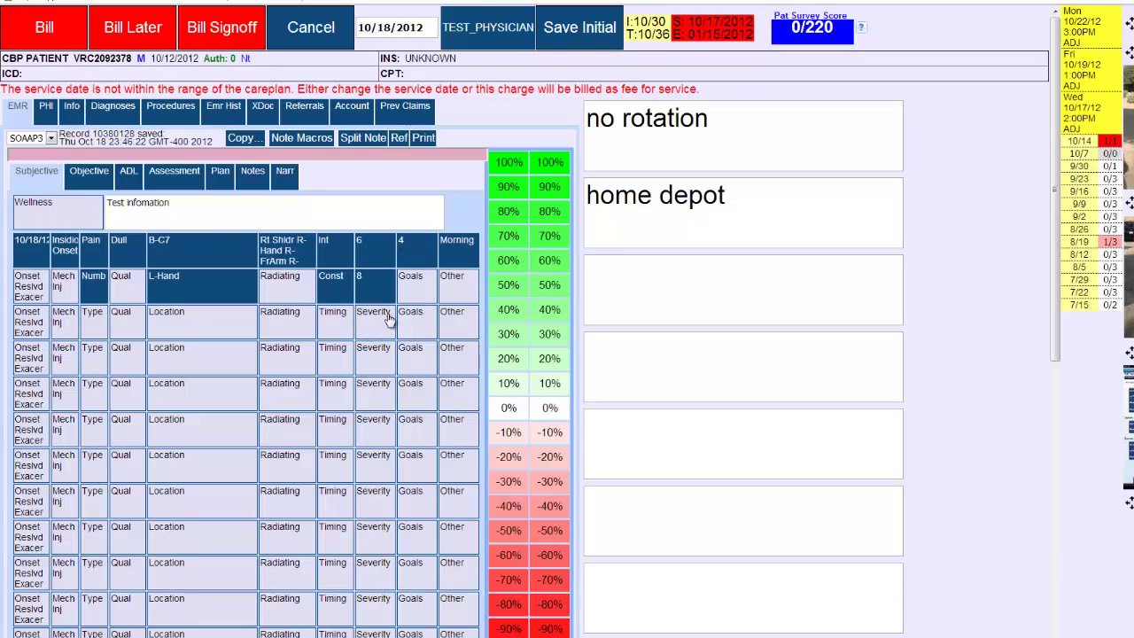
pyautogui.click(409, 295)
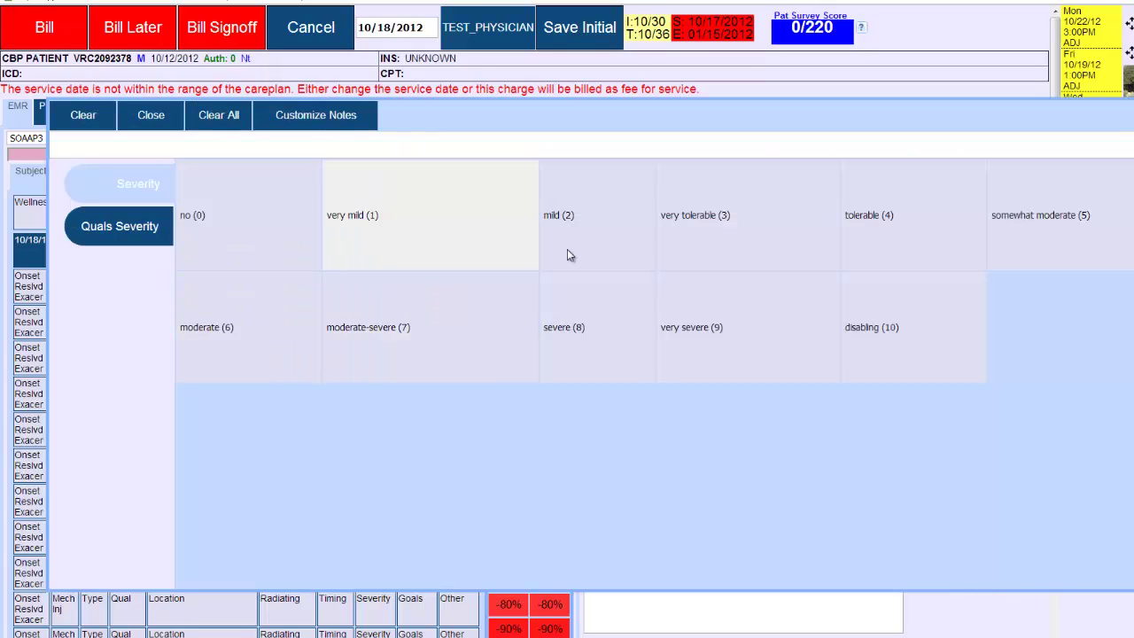
pyautogui.click(802, 233)
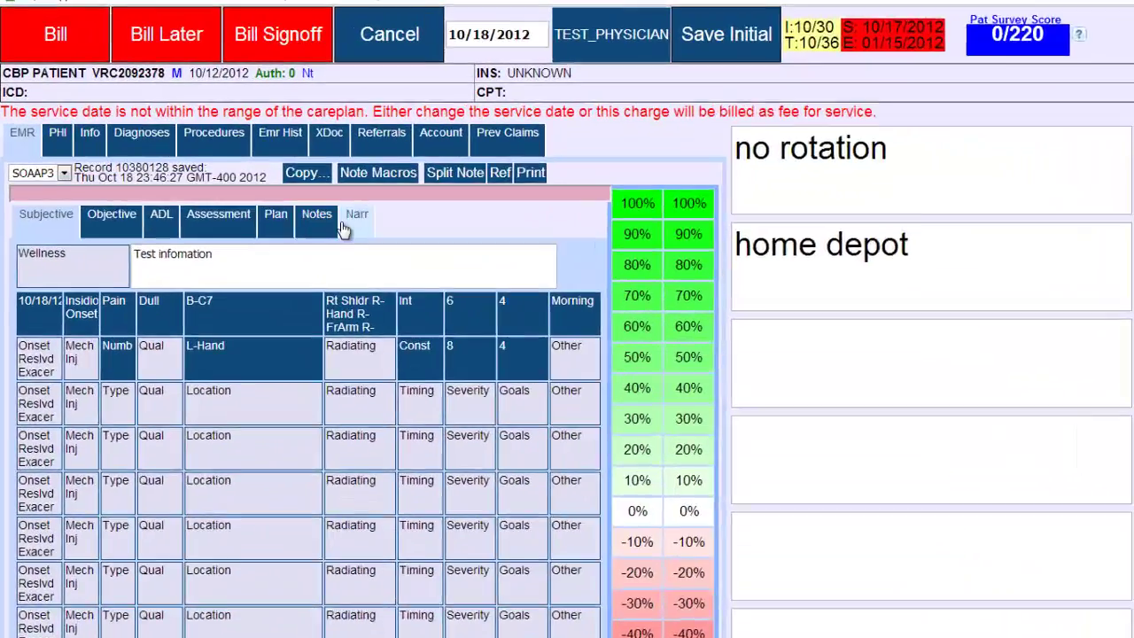
# Review the second complaint's sentence and the Wellness note in the generated narrative
pyautogui.click(285, 171)
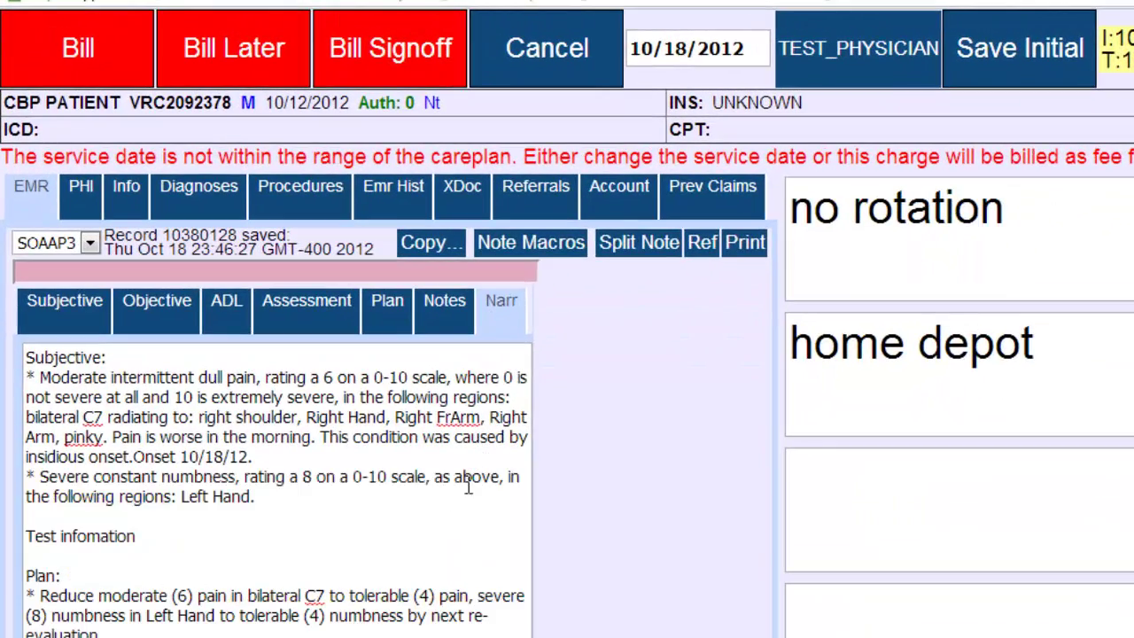
pyautogui.moveTo(271, 503); pyautogui.dragTo(20, 514)
pyautogui.click(76, 536)
pyautogui.moveTo(139, 539); pyautogui.dragTo(29, 539)
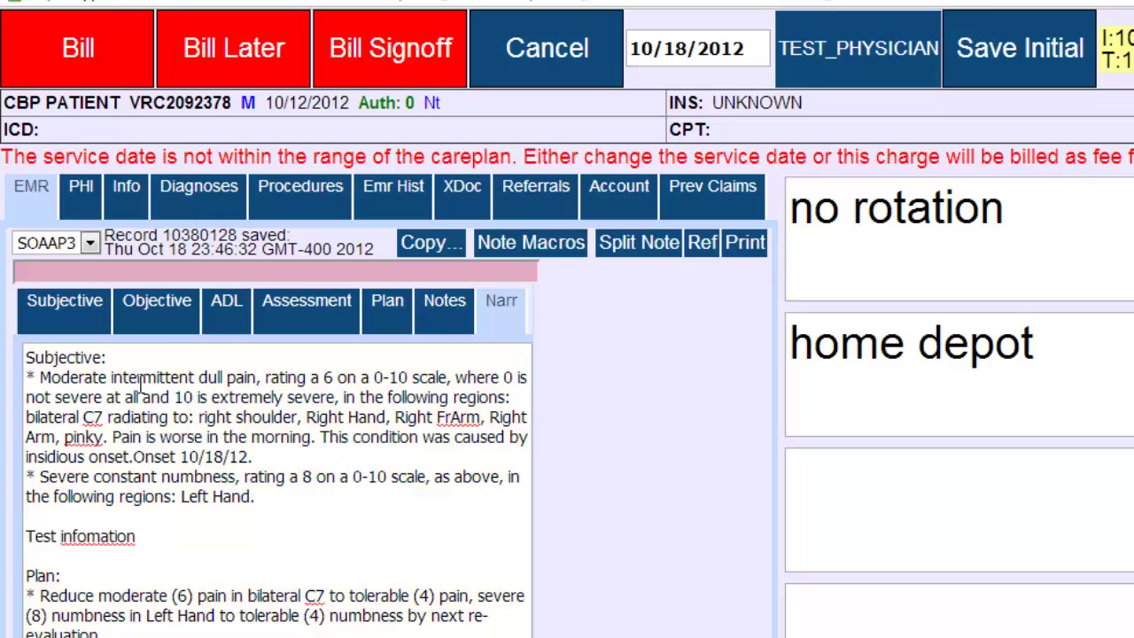
# Correct the Wellness note in the Subjective section to "Test information"
pyautogui.click(95, 302)
pyautogui.click(458, 346)
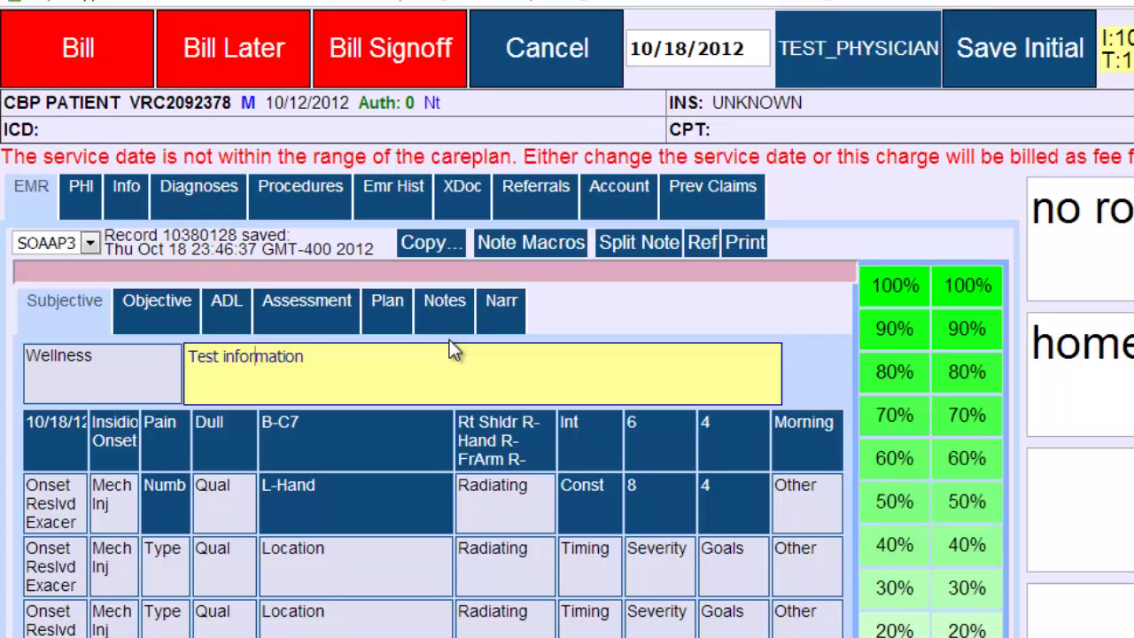
# Open the location choices of the first complaint
pyautogui.click(324, 443)
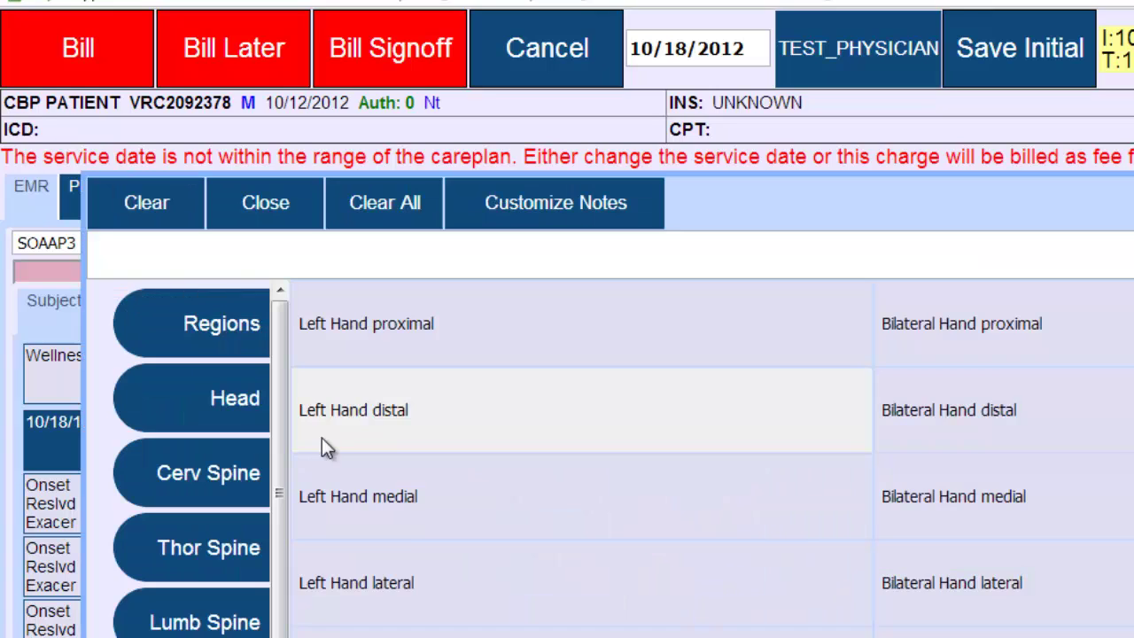